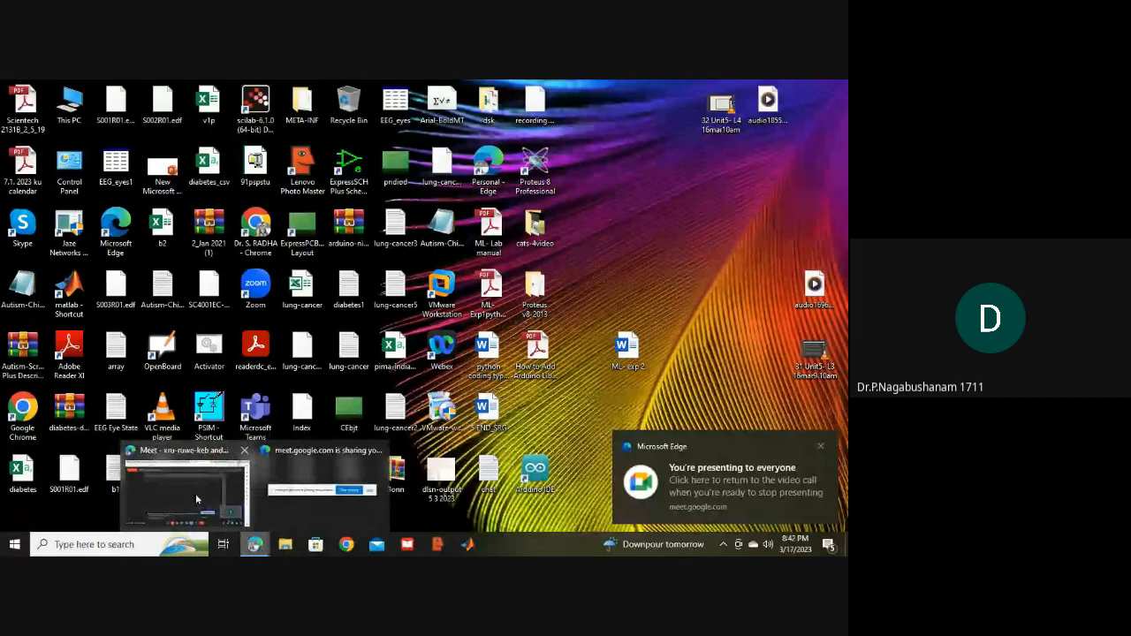
pyautogui.click(194, 492)
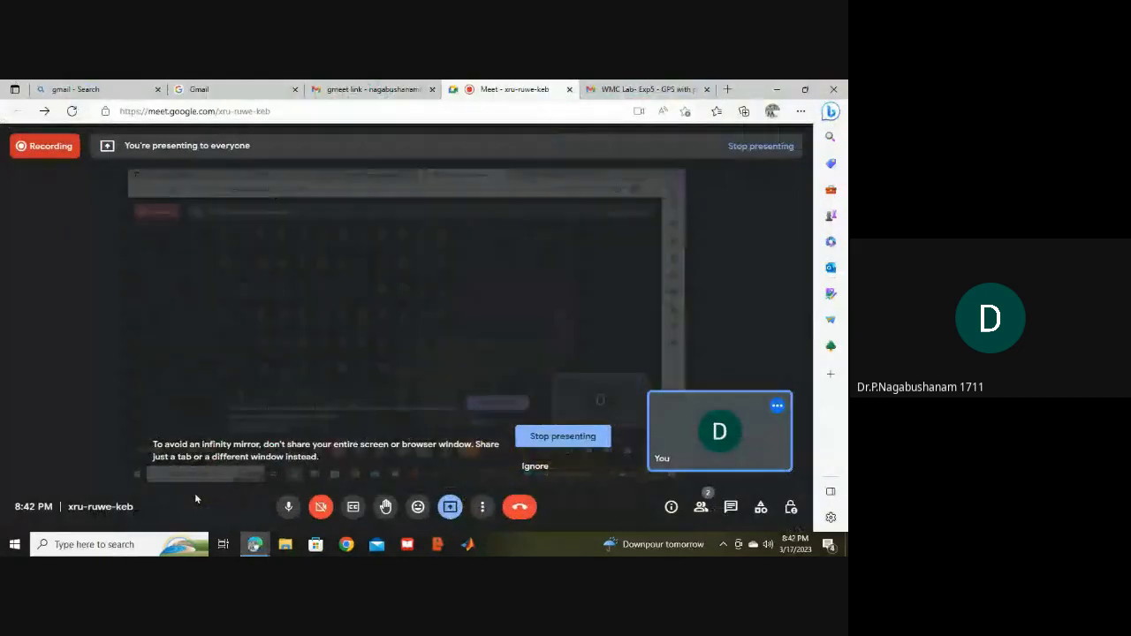
pyautogui.click(778, 89)
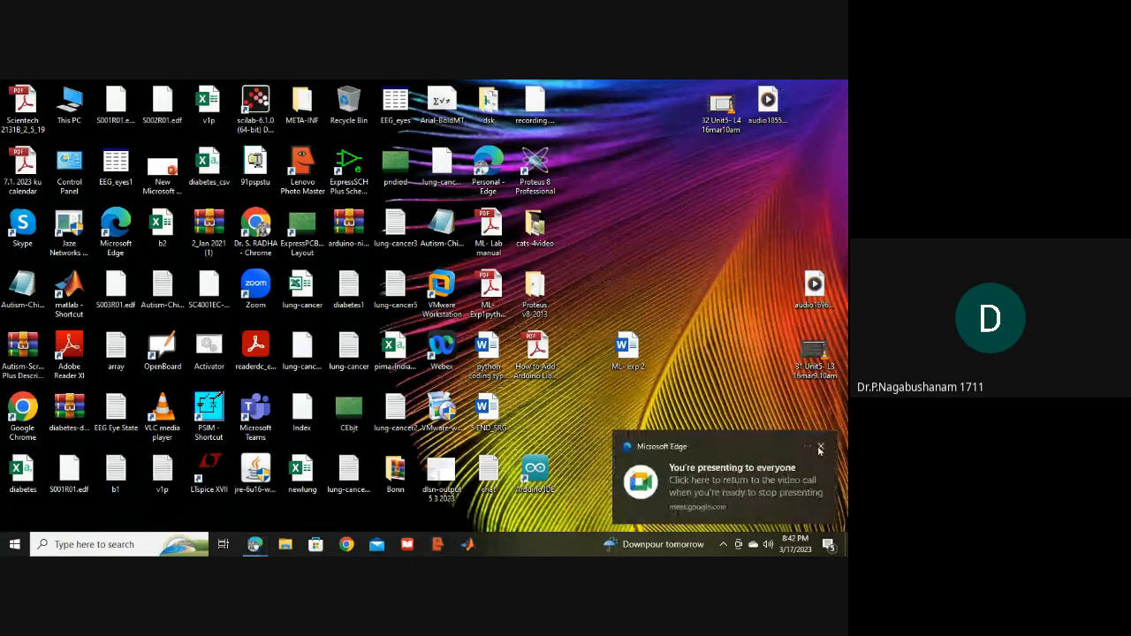
# Launch Proteus 8 Professional and start a new project named GPS2 in the Documents folder
pyautogui.doubleClick(530, 165)
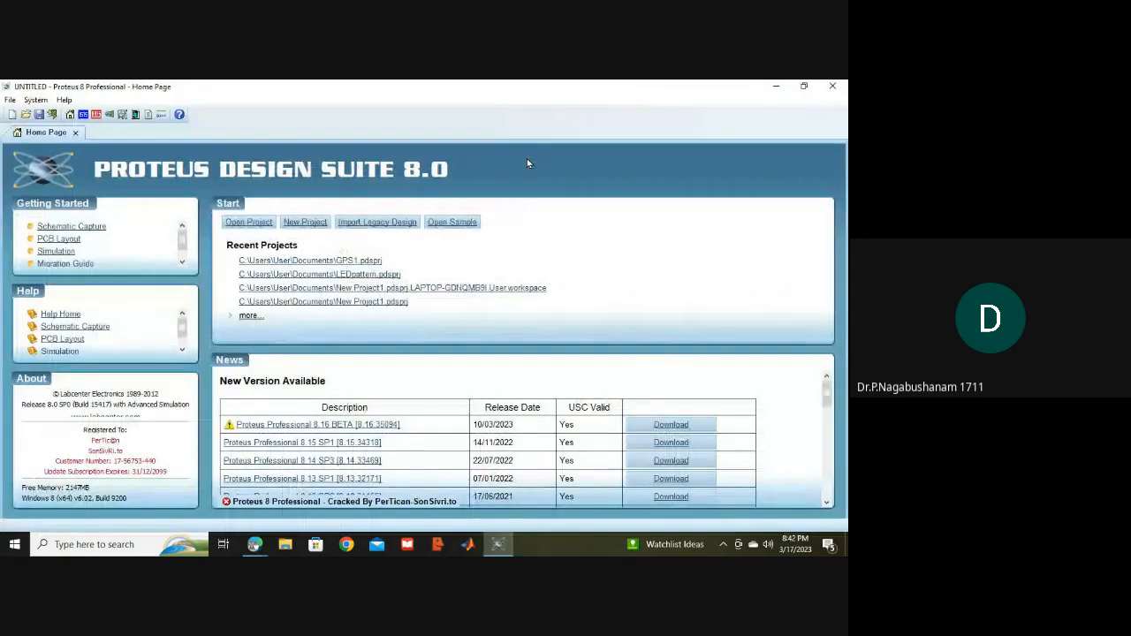
pyautogui.click(298, 225)
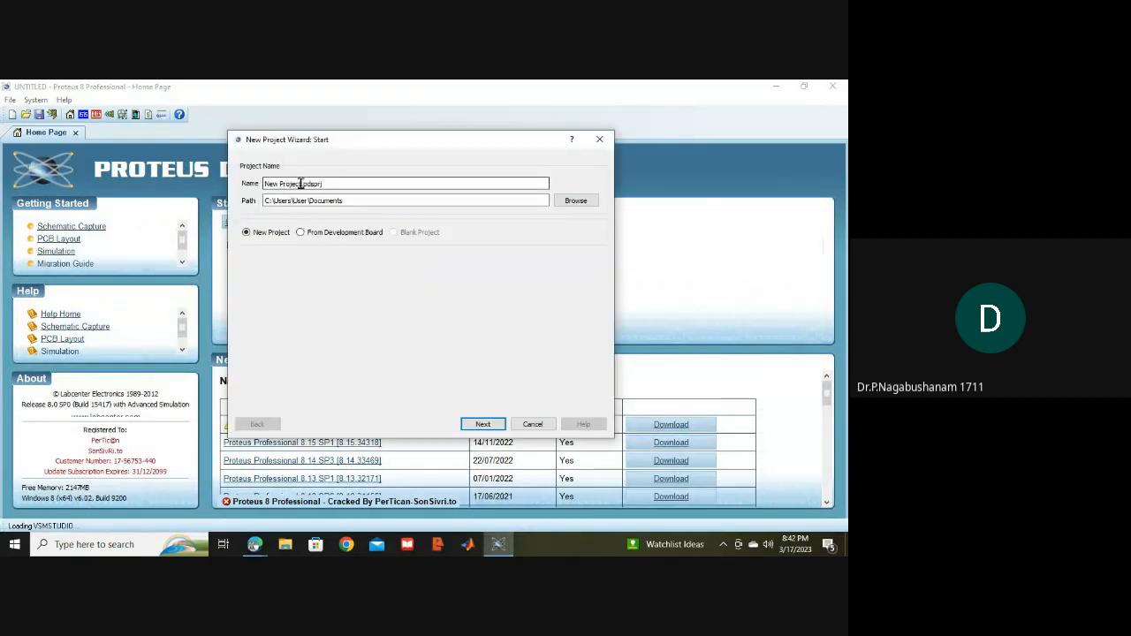
pyautogui.press('BackSpace')
pyautogui.press('BackSpace')
pyautogui.press('BackSpace')
pyautogui.press('BackSpace')
pyautogui.press('BackSpace')
pyautogui.press('BackSpace')
pyautogui.press('BackSpace')
pyautogui.press('BackSpace')
pyautogui.press('BackSpace')
pyautogui.press('BackSpace')
pyautogui.press('BackSpace')
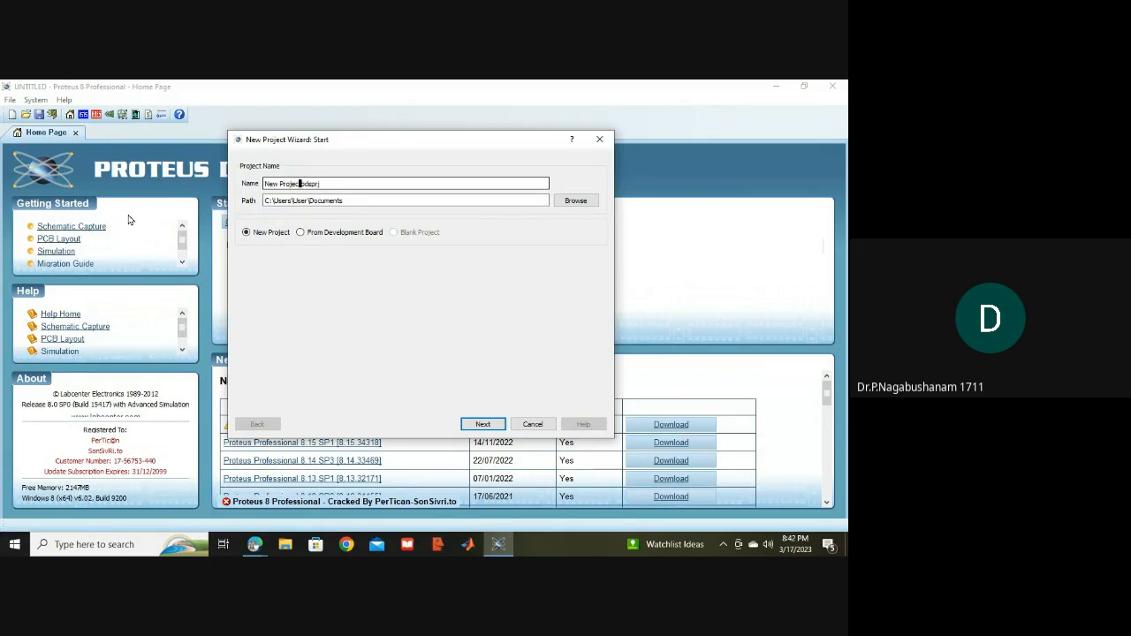
pyautogui.press('capslock')
pyautogui.write('GF')
pyautogui.press('BackSpace')
pyautogui.write('PS')
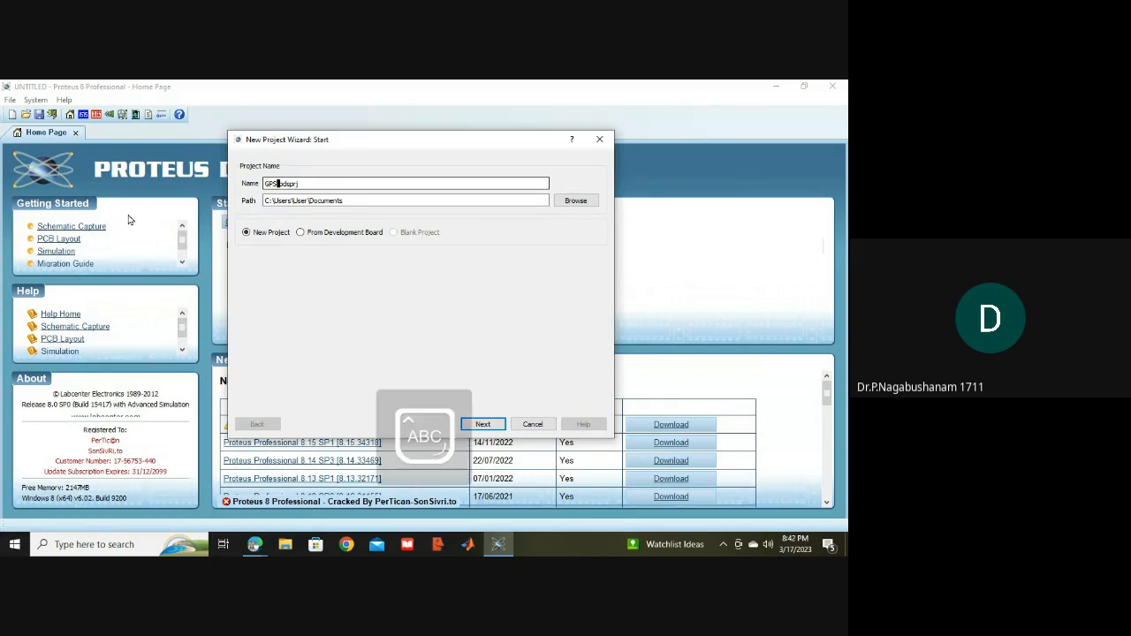
pyautogui.press('capslock')
pyautogui.write('2')
# Create the project without a PCB layout, accepting the remaining wizard defaults, and open its schematic capture sheet
pyautogui.click(483, 424)
pyautogui.click(490, 425)
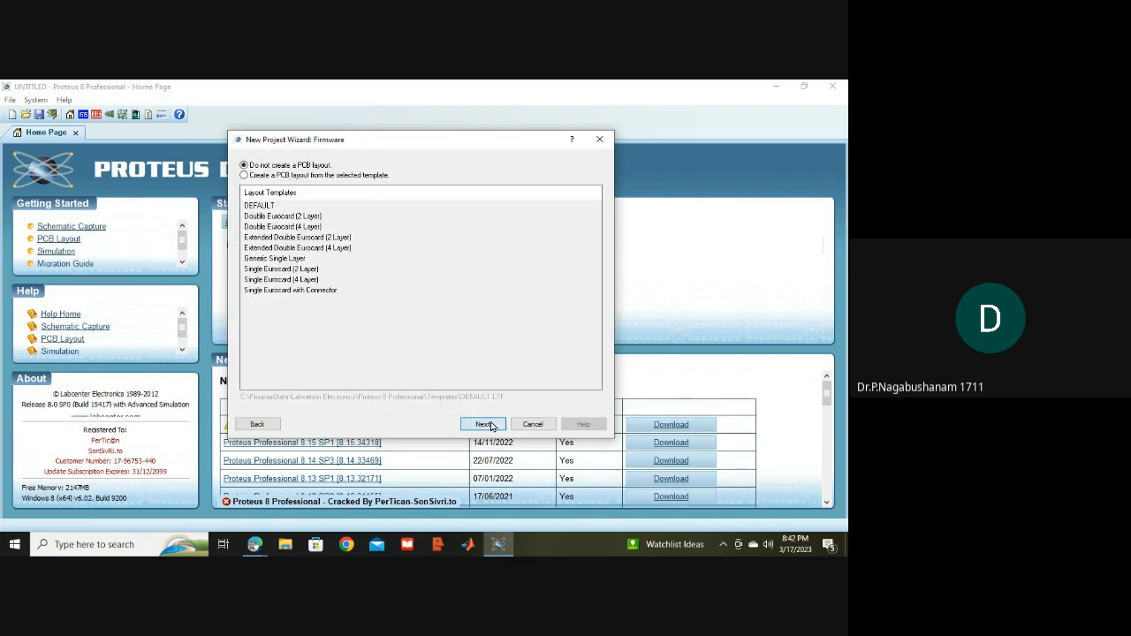
pyautogui.click(491, 425)
pyautogui.click(491, 425)
pyautogui.click(491, 425)
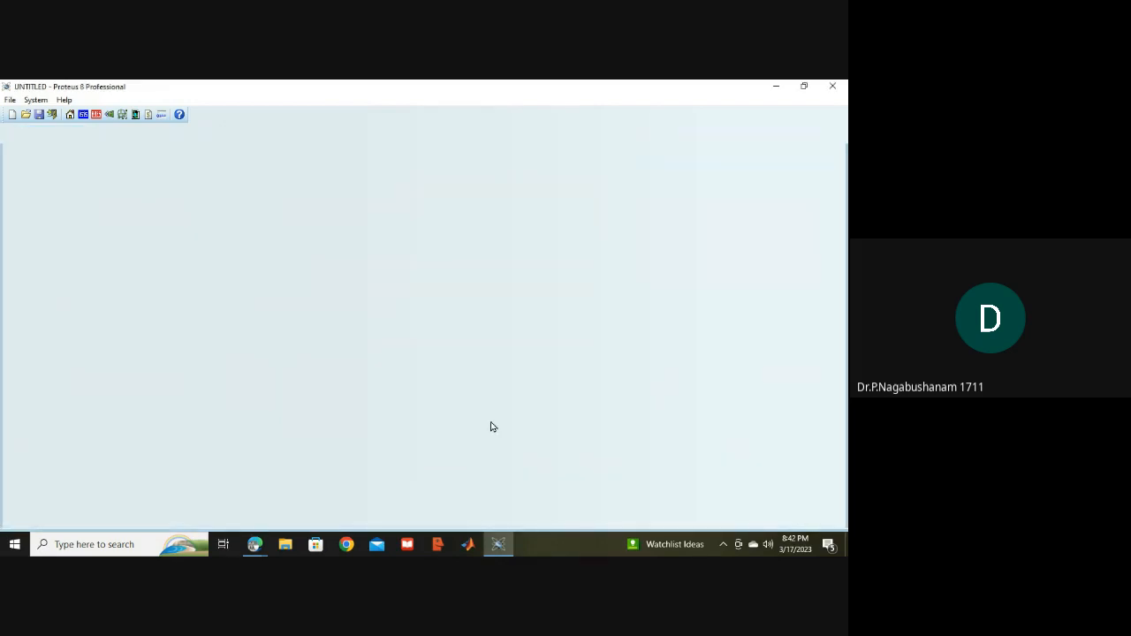
pyautogui.click(82, 116)
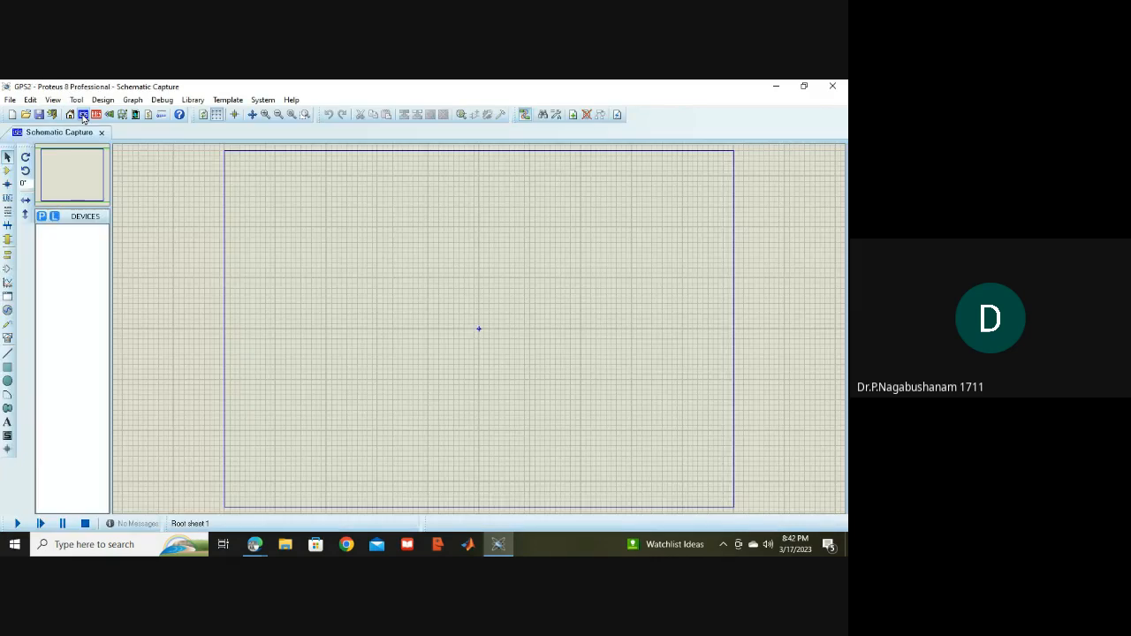
# Switch to the browser to examine the reference circuit image of the Arduino, LCD and GPS module, and return to Proteus
pyautogui.click(254, 545)
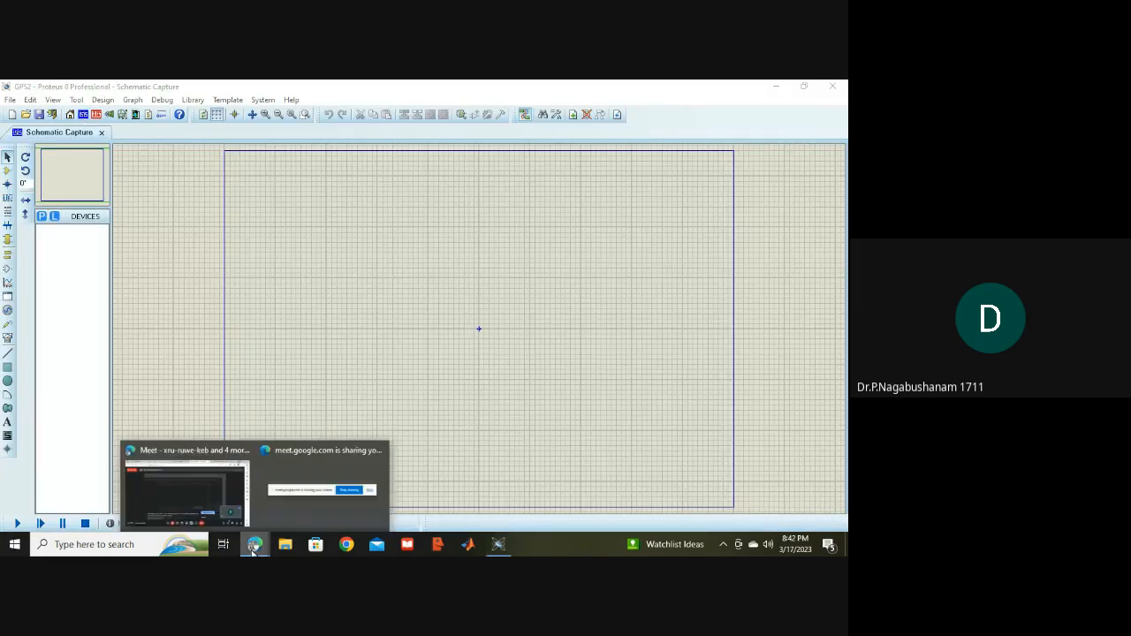
pyautogui.click(185, 488)
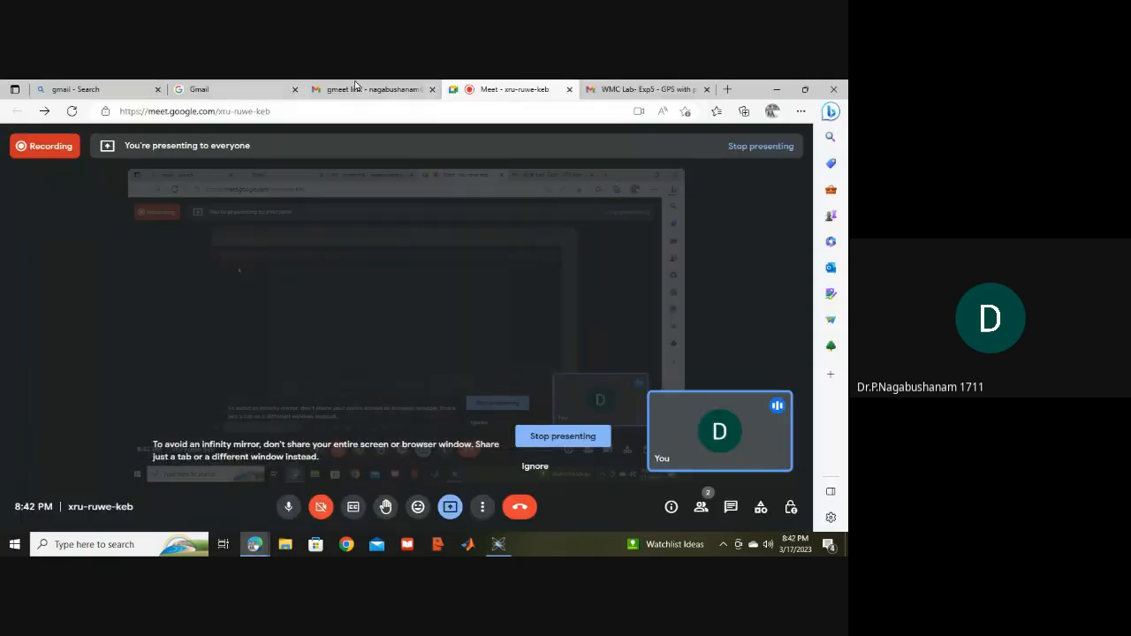
pyautogui.click(636, 89)
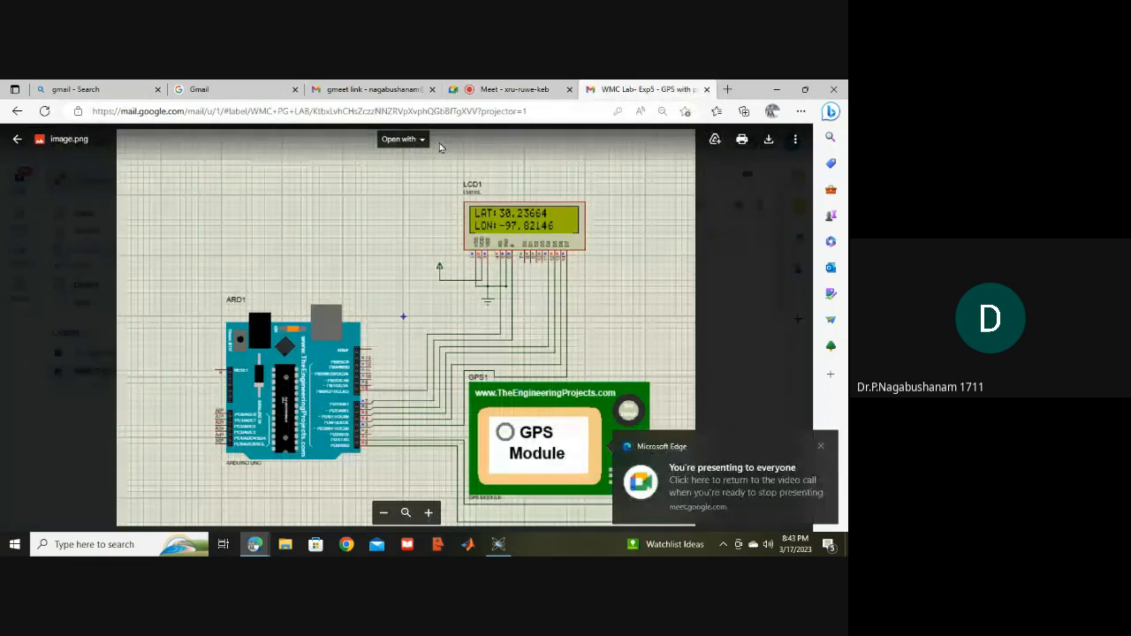
pyautogui.click(820, 449)
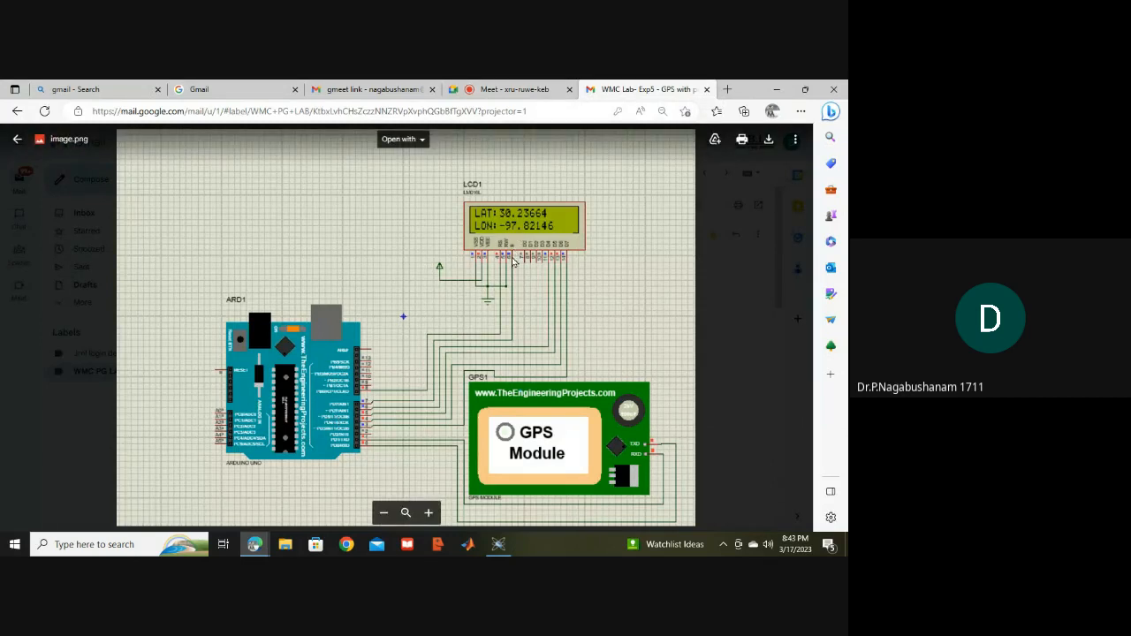
pyautogui.click(771, 95)
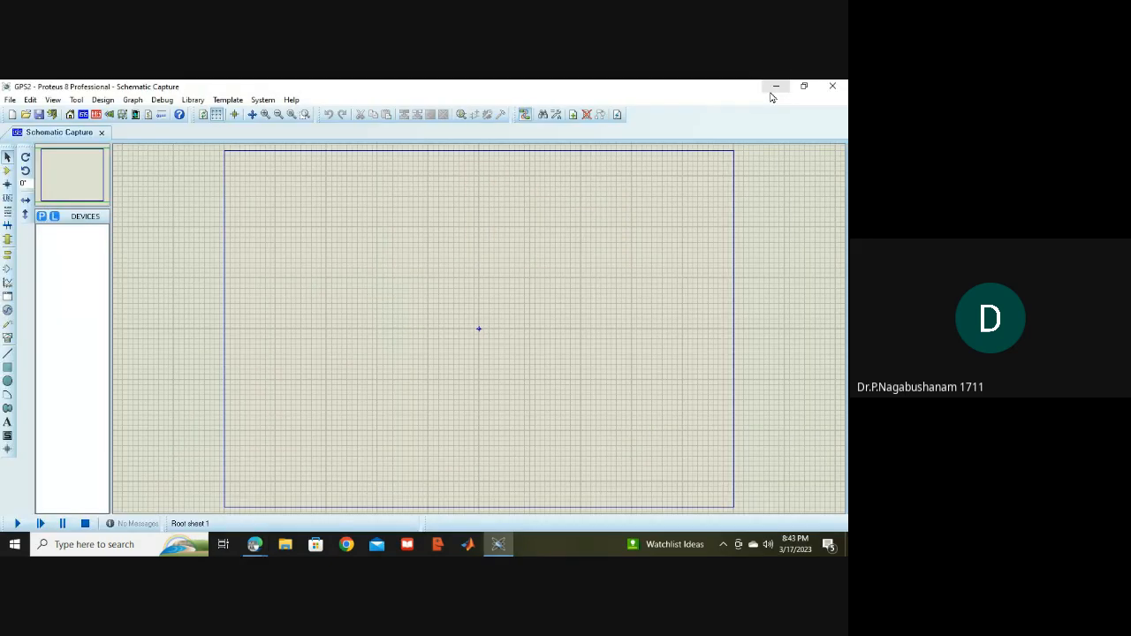
# Pick the ARDUINO UNO from the Arduino category and place it in the left half of the schematic sheet
pyautogui.click(40, 217)
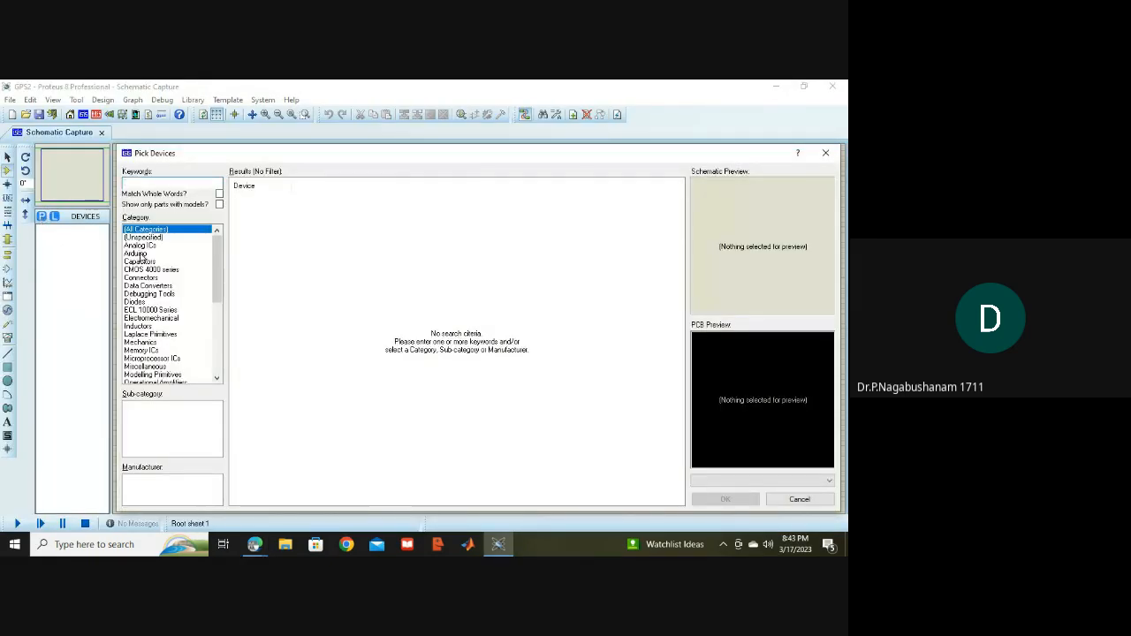
pyautogui.click(139, 255)
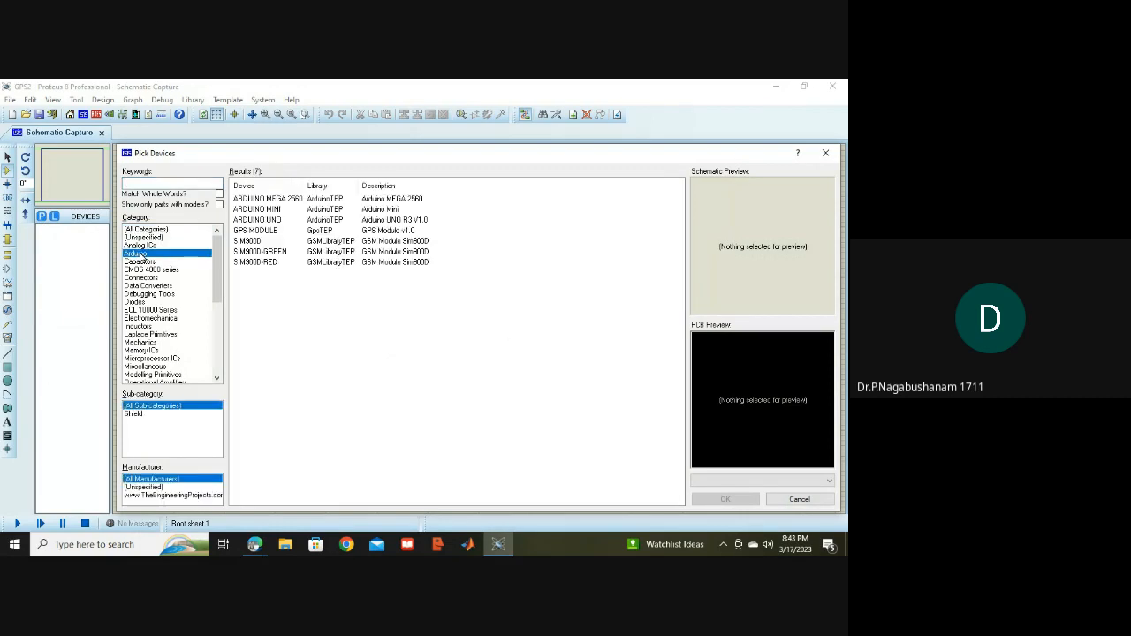
pyautogui.click(276, 221)
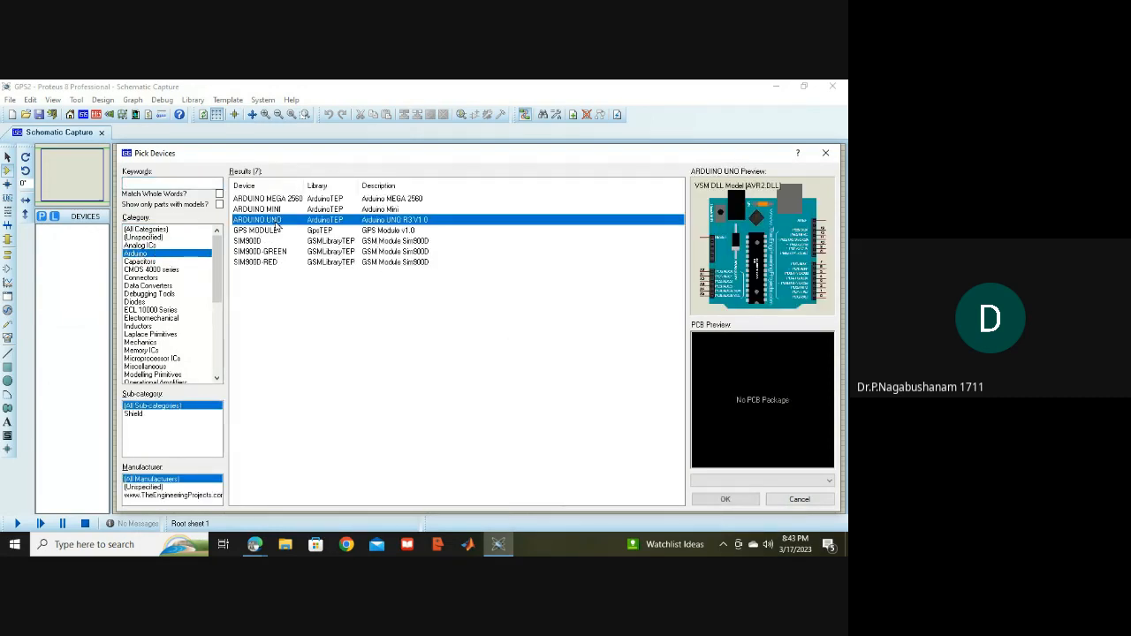
pyautogui.click(726, 499)
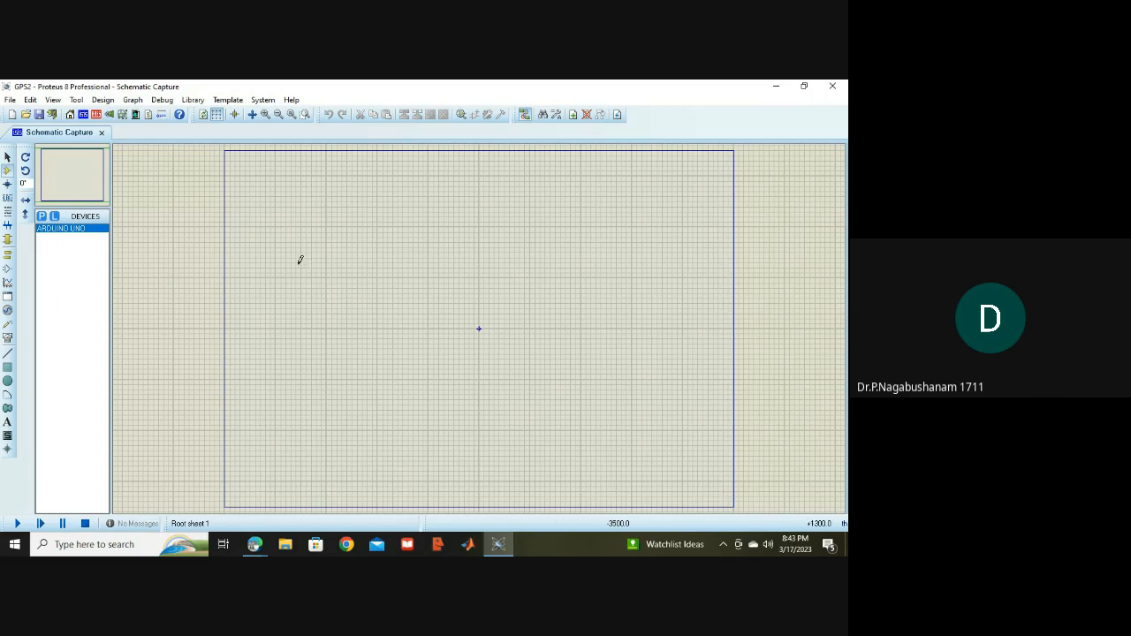
pyautogui.click(300, 259)
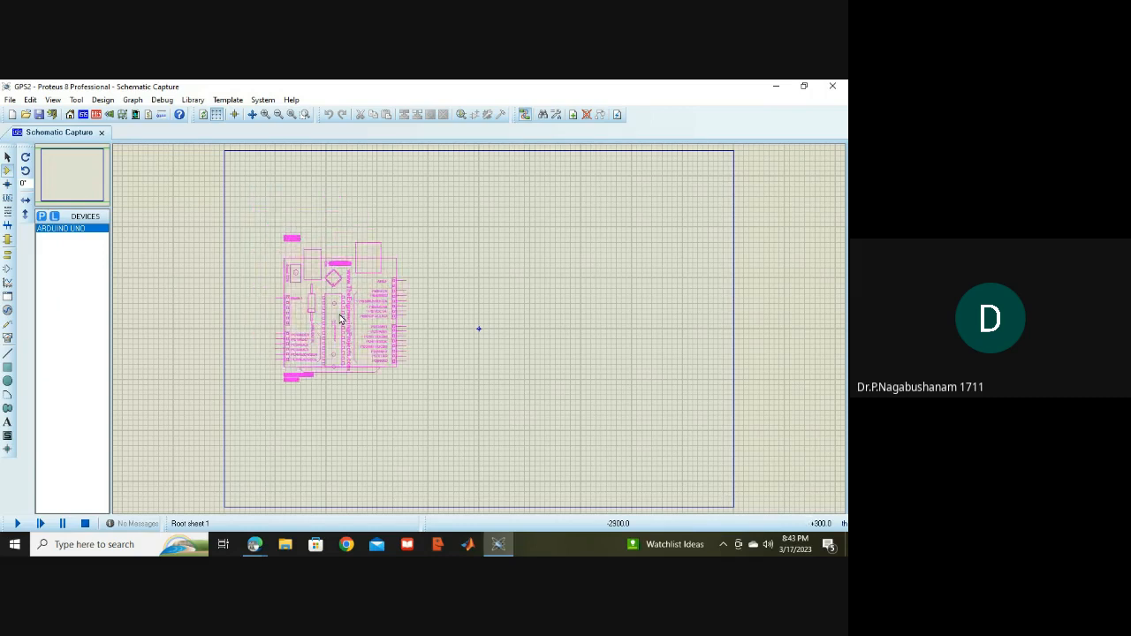
pyautogui.click(336, 315)
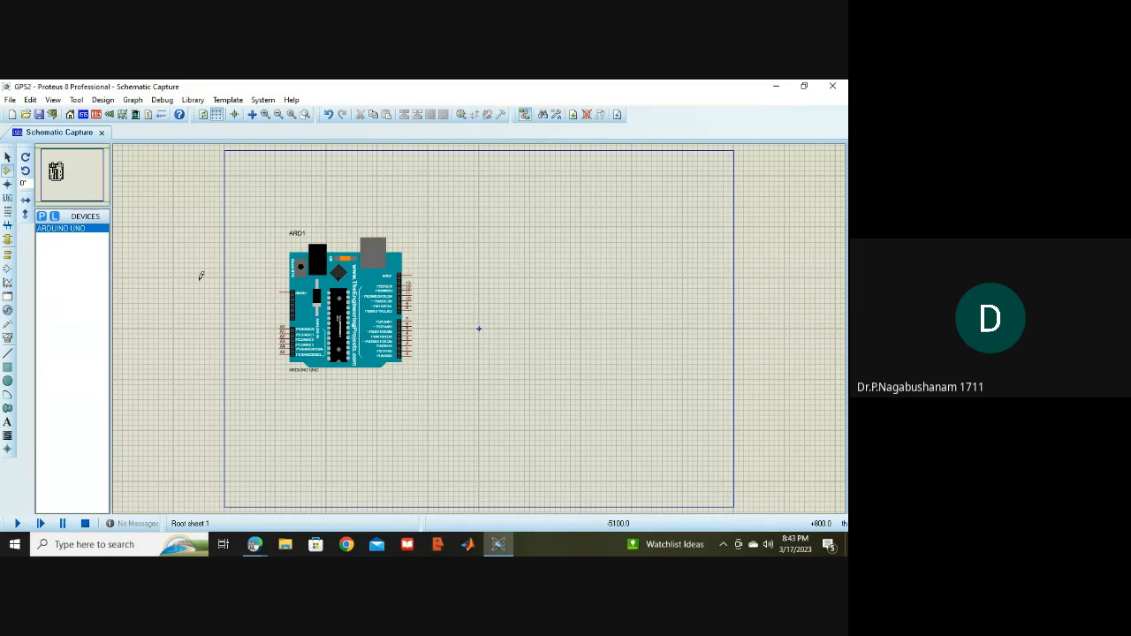
# Find the GPS MODULE device with the keyword "gps" and place it below and to the right of the Arduino
pyautogui.click(42, 217)
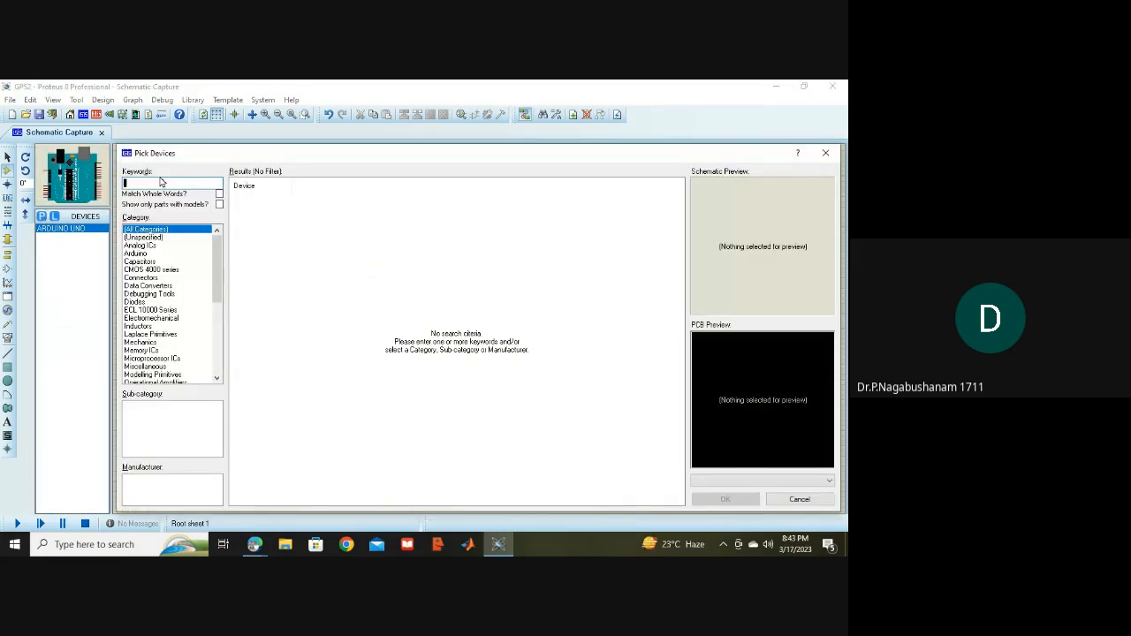
pyautogui.write('gps')
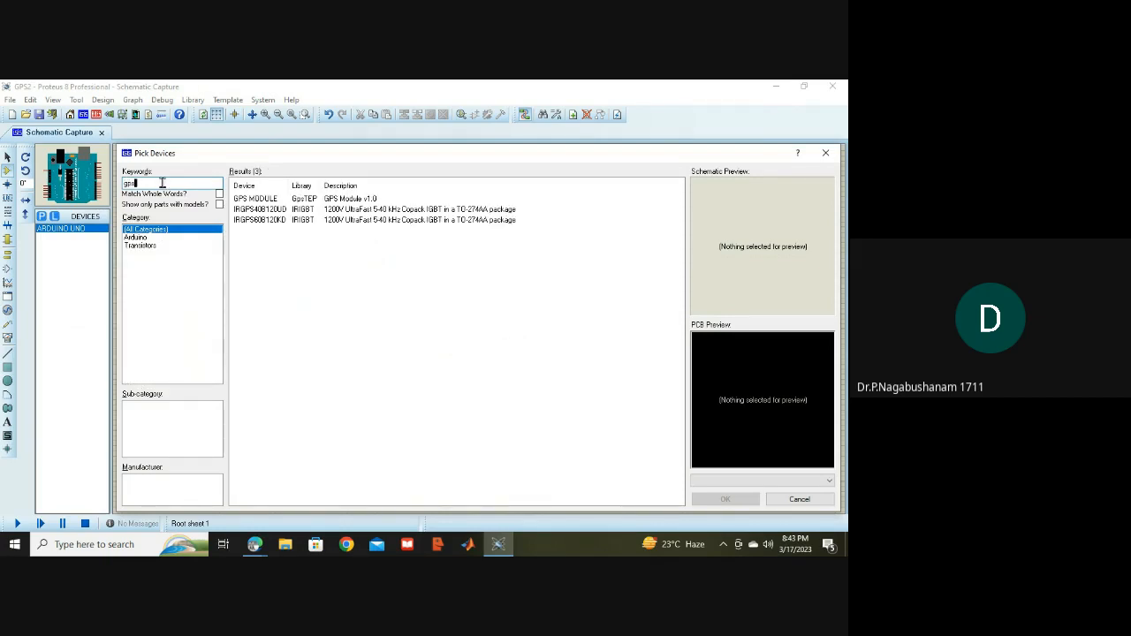
pyautogui.click(334, 201)
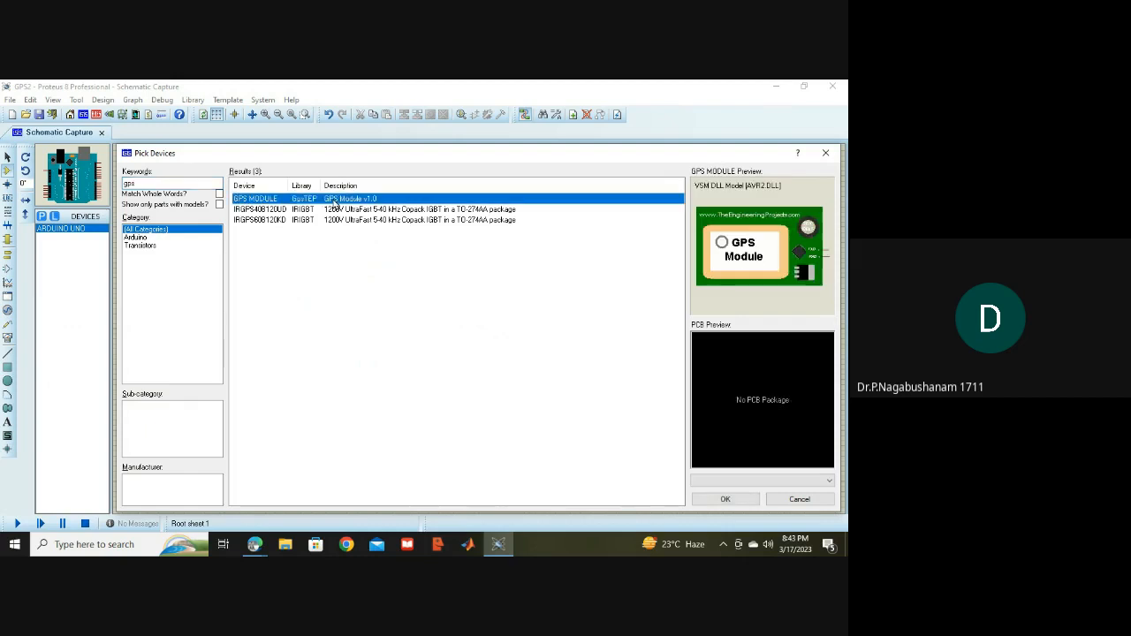
pyautogui.click(726, 500)
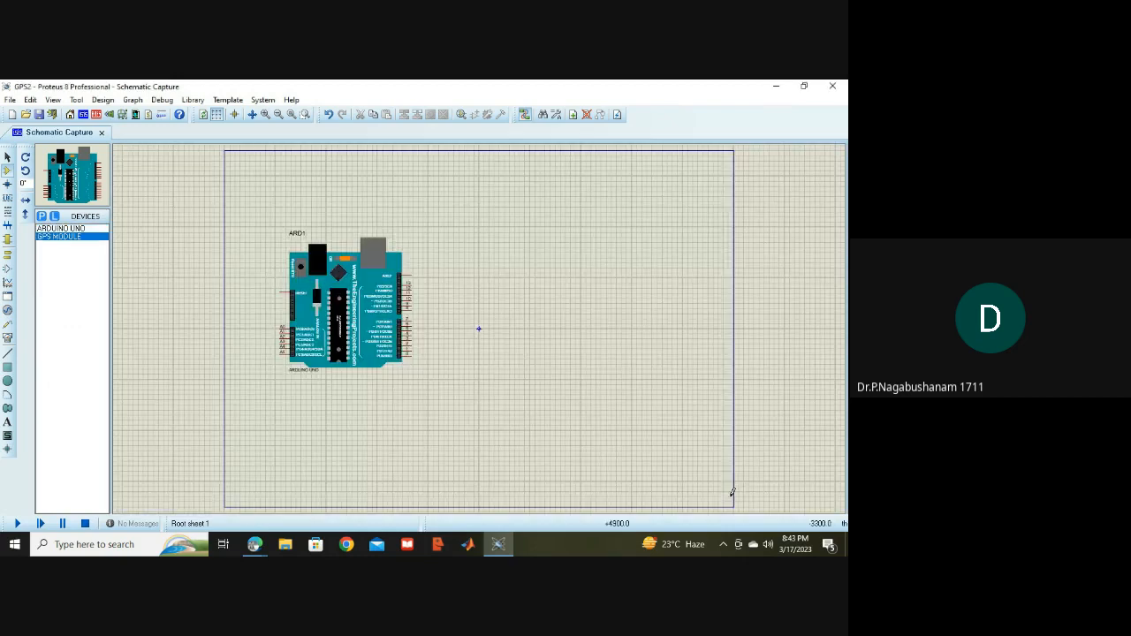
pyautogui.click(520, 386)
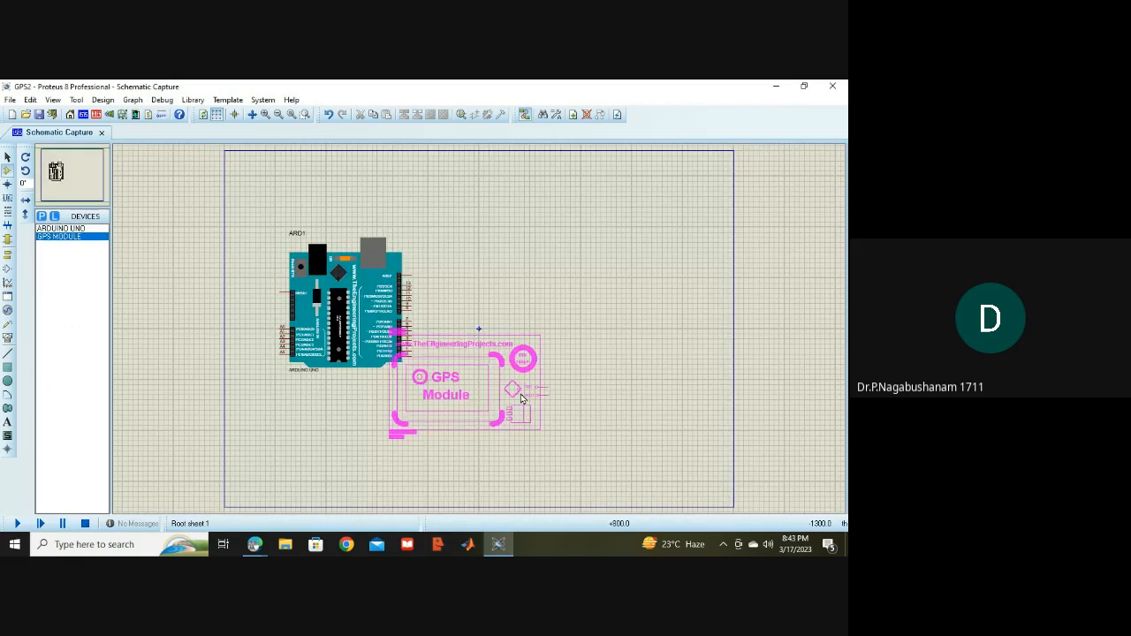
pyautogui.click(629, 437)
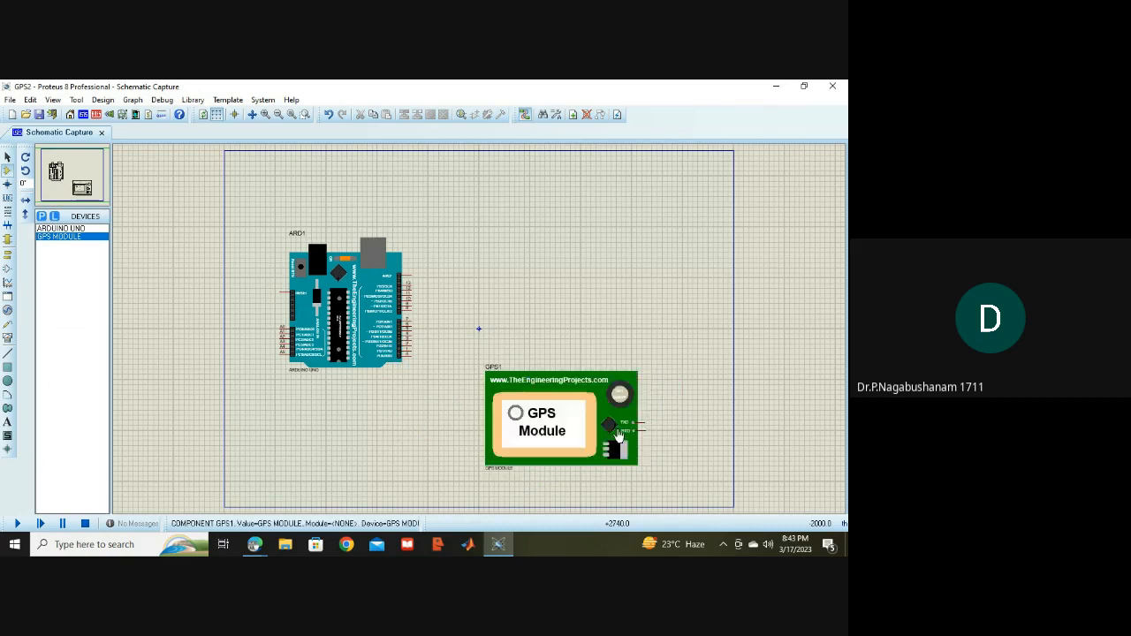
# Find the LM016L 16x2 alphanumeric LCD with the keyword "lcd" and place it above the GPS module
pyautogui.click(42, 216)
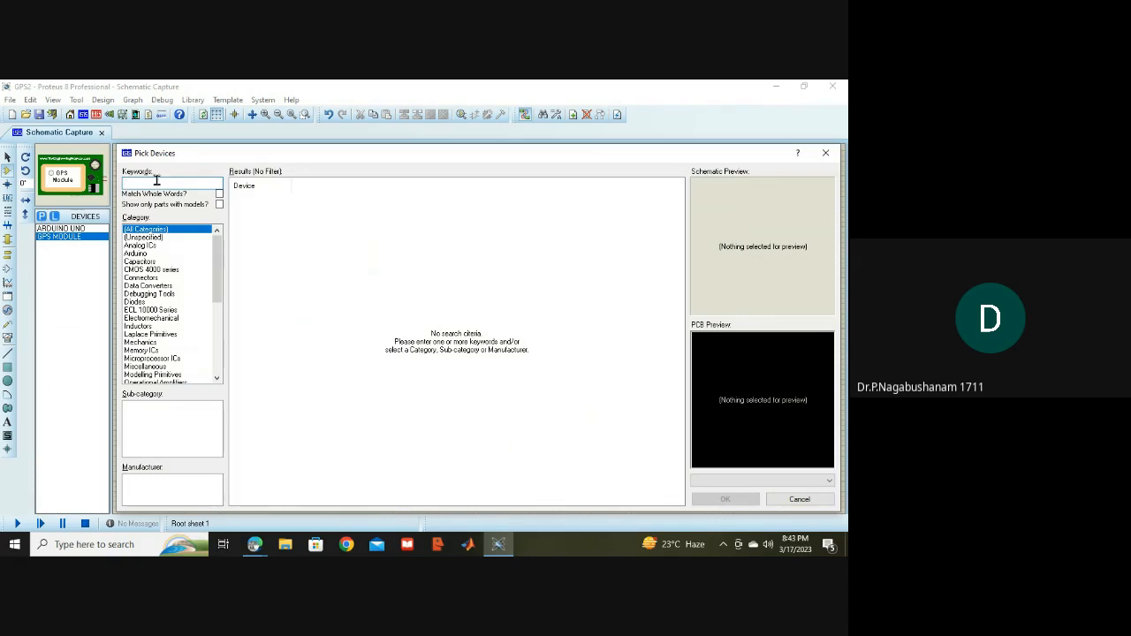
pyautogui.write('lcd')
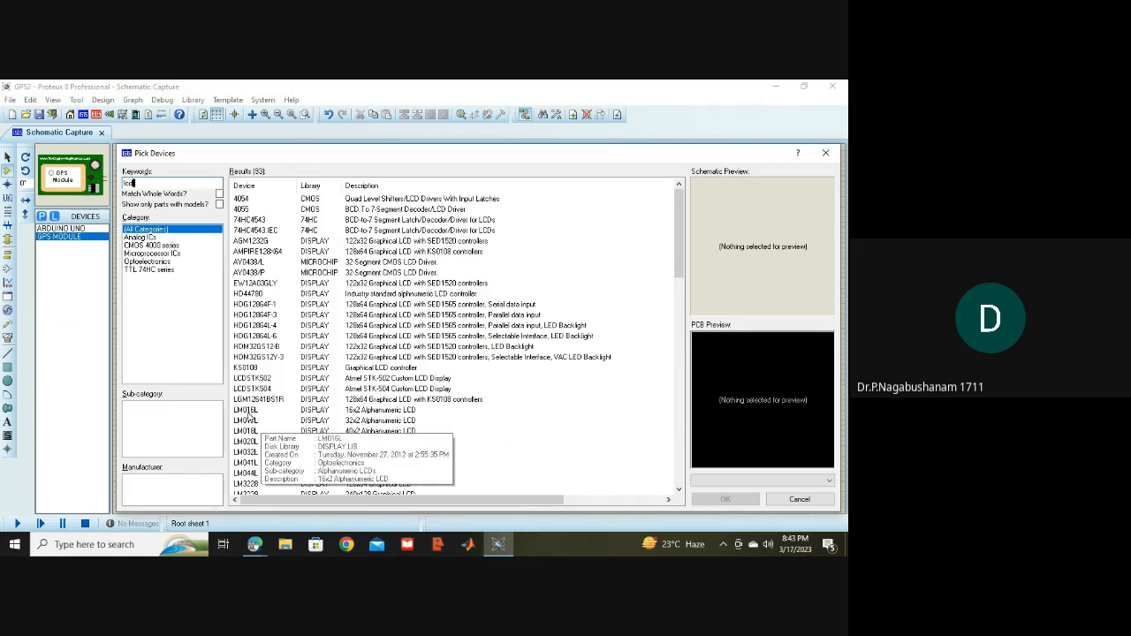
pyautogui.click(248, 413)
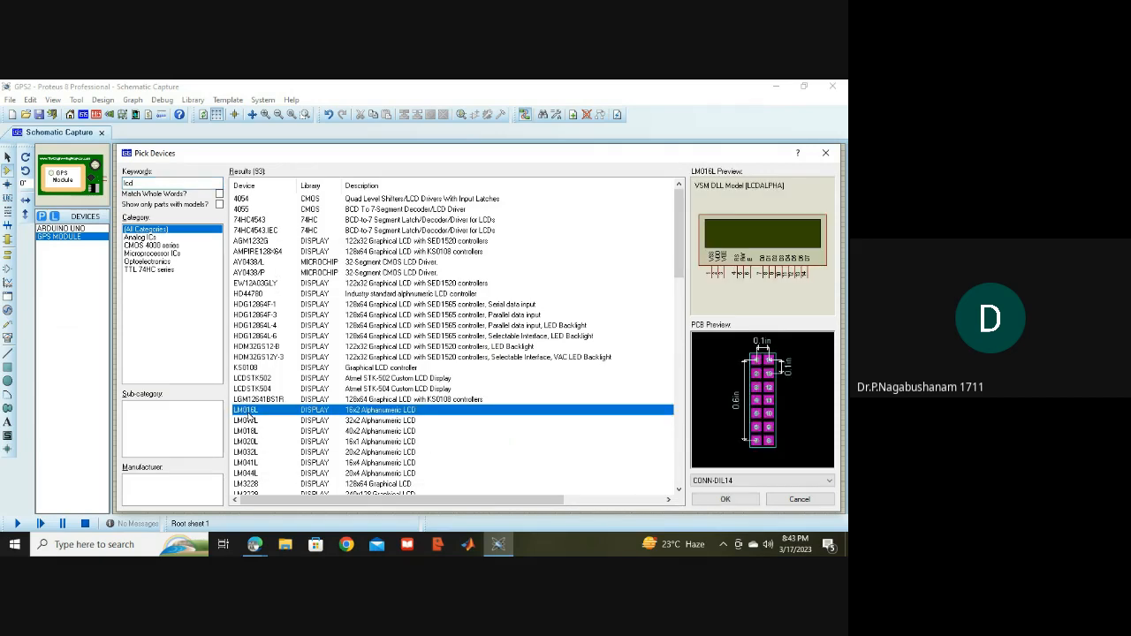
pyautogui.click(707, 498)
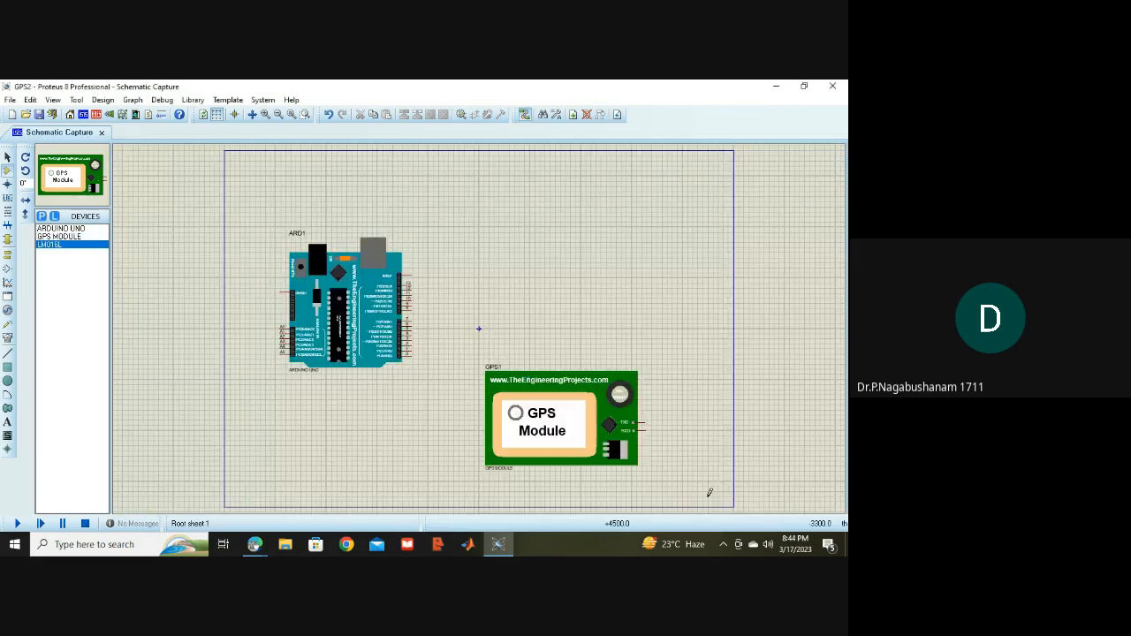
pyautogui.click(512, 211)
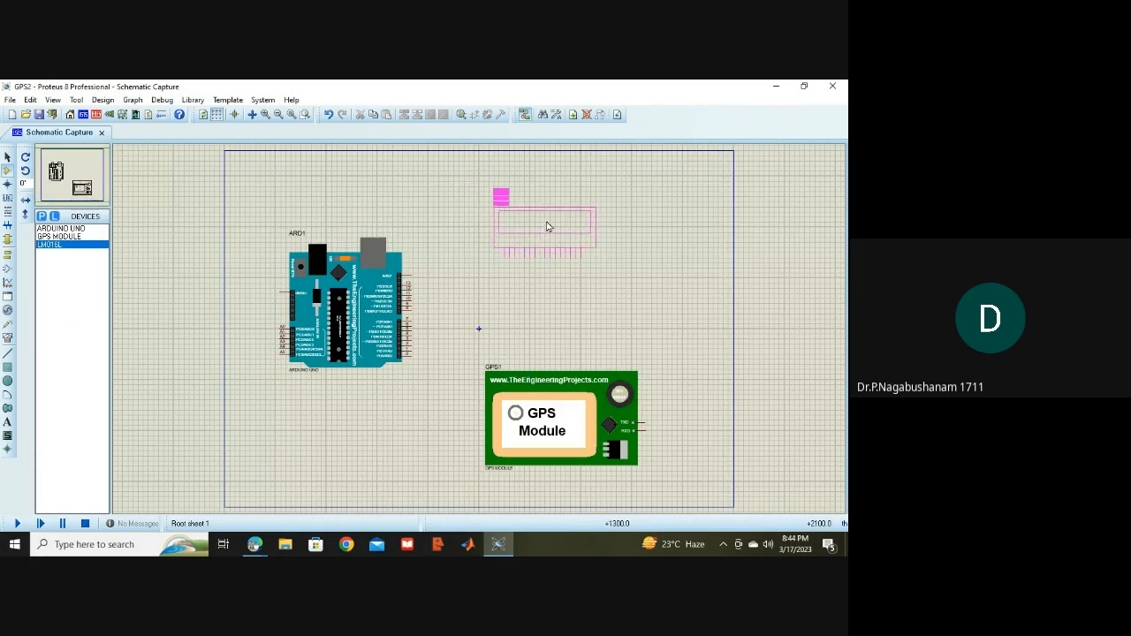
pyautogui.click(545, 224)
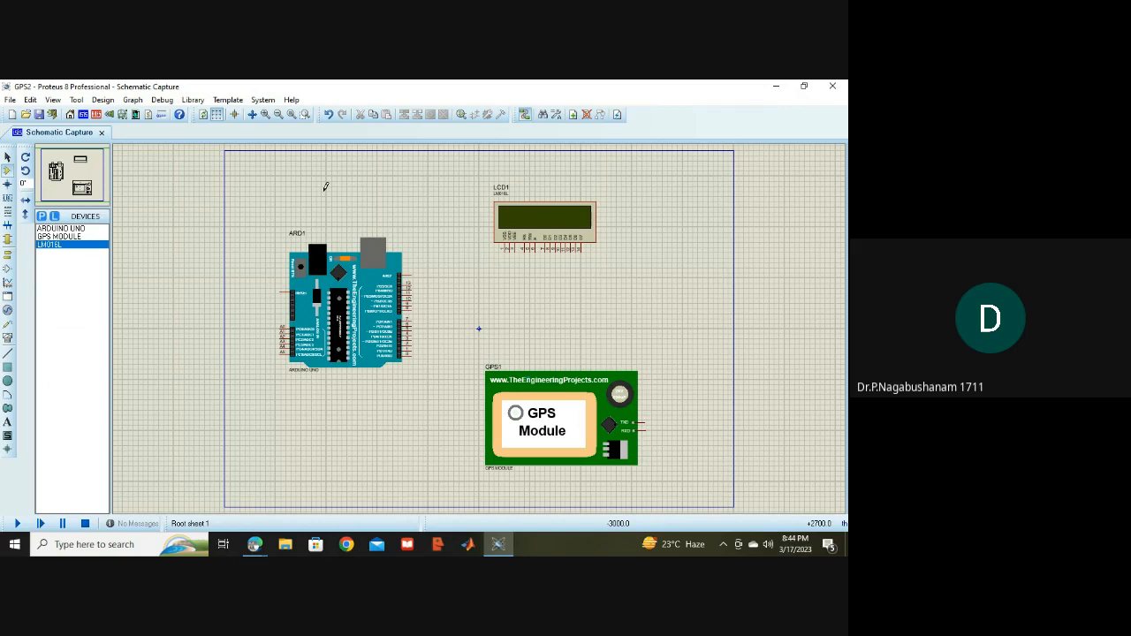
# Wire the GPS module's TXD pin to Arduino digital pin 0 and its RXD pin to digital pin 1
pyautogui.click(411, 356)
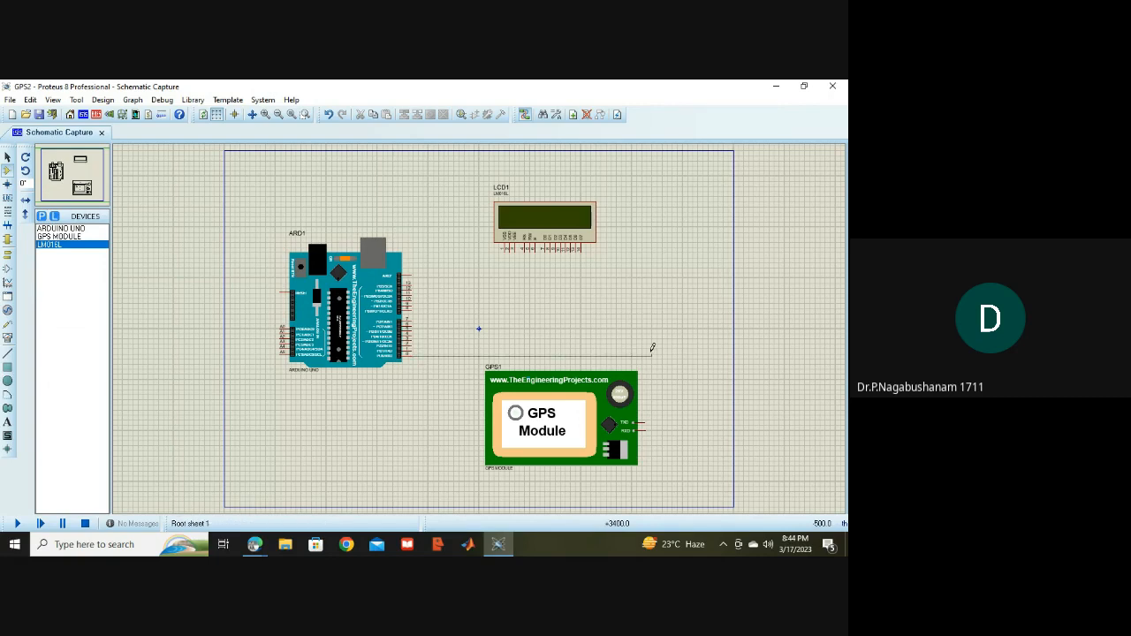
pyautogui.click(649, 428)
pyautogui.click(648, 428)
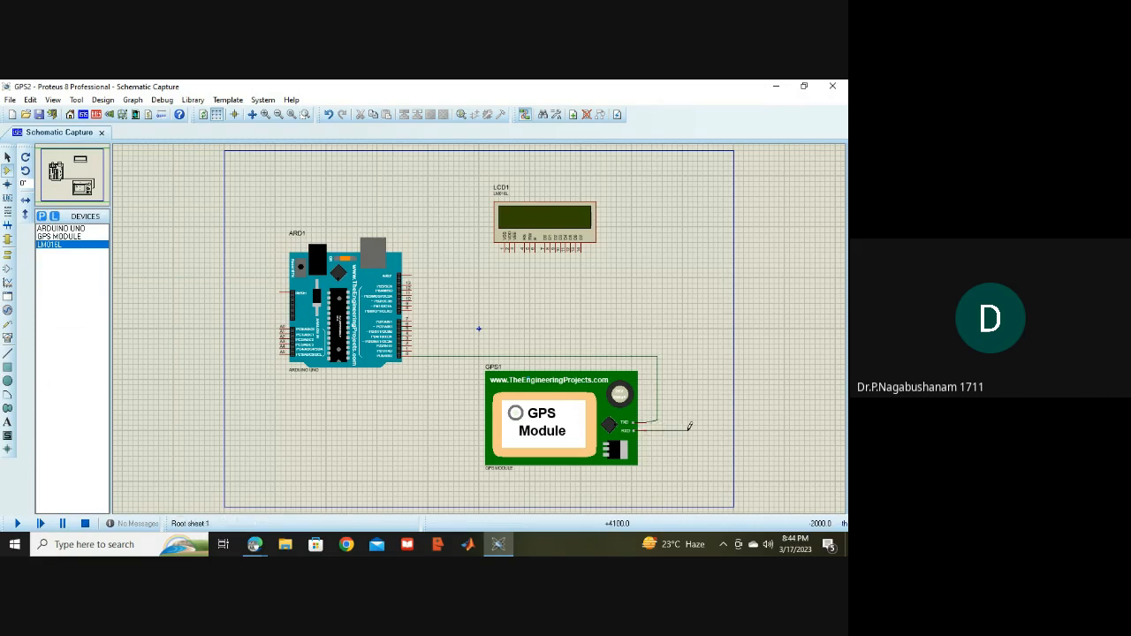
pyautogui.click(687, 430)
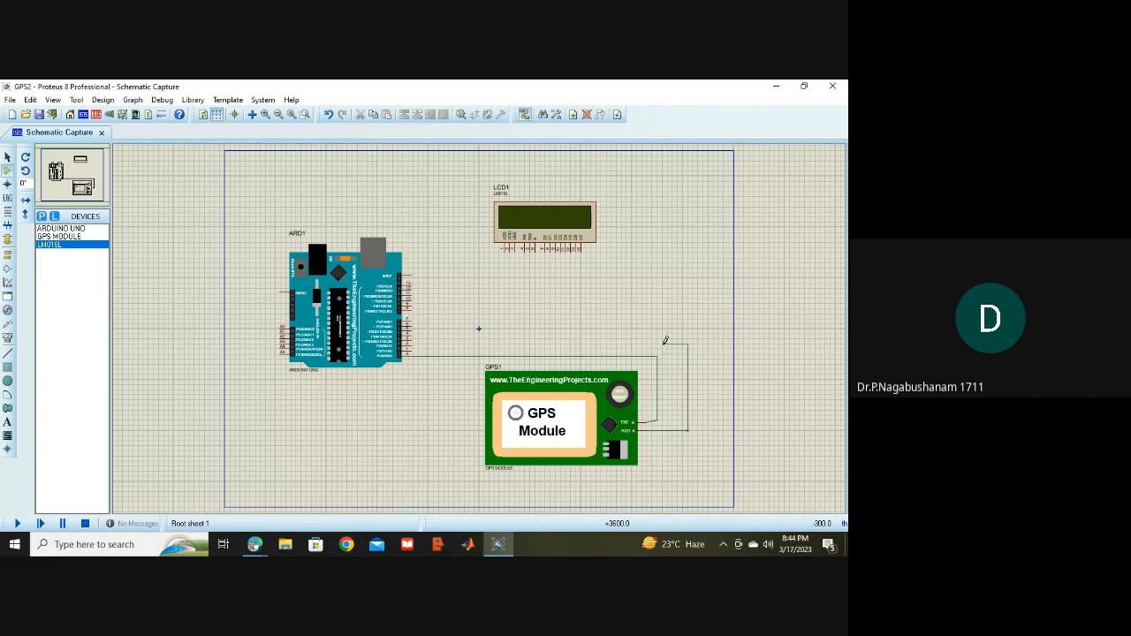
pyautogui.click(414, 347)
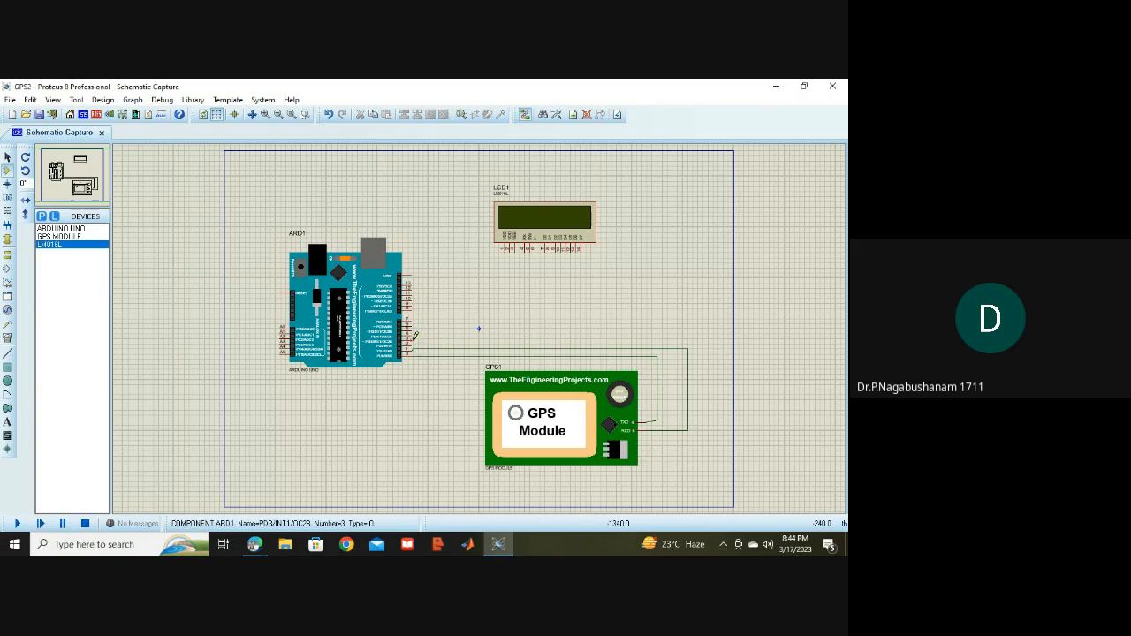
# Wire the LCD data pins D7, D6, D5 and D4 to Arduino digital pins 3, 4, 5 and 6 respectively
pyautogui.click(413, 337)
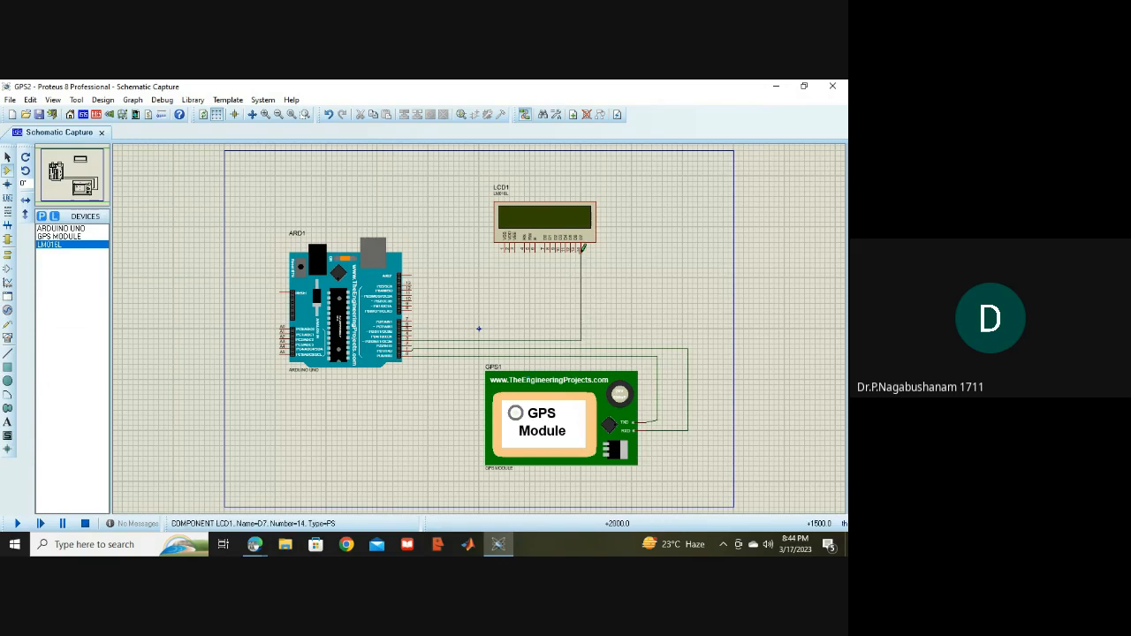
pyautogui.click(581, 249)
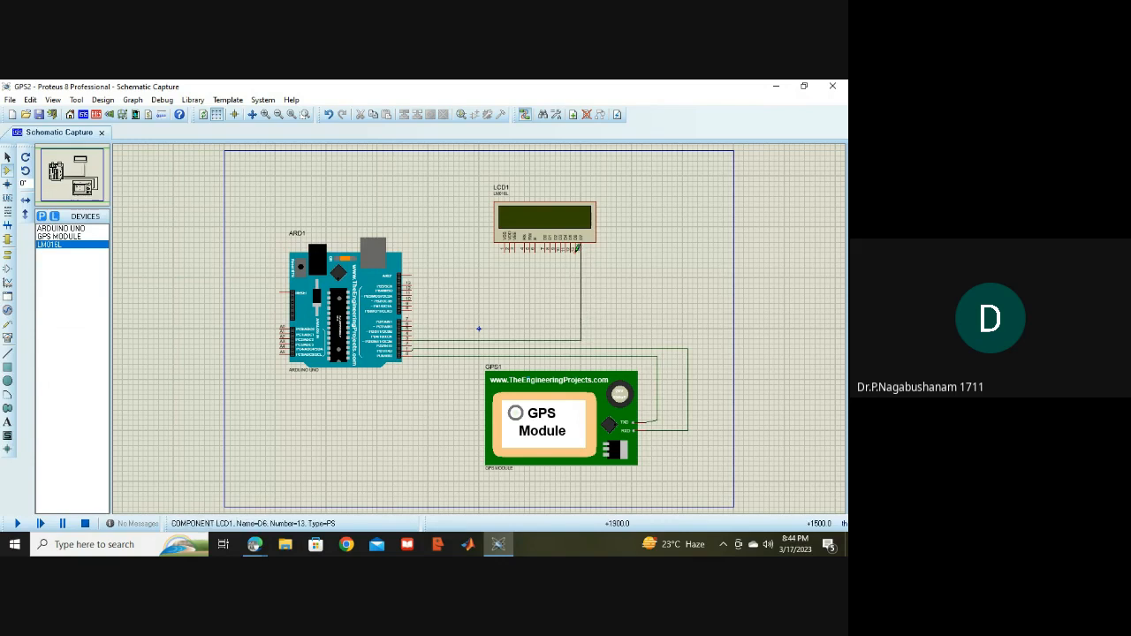
pyautogui.click(578, 332)
pyautogui.click(415, 331)
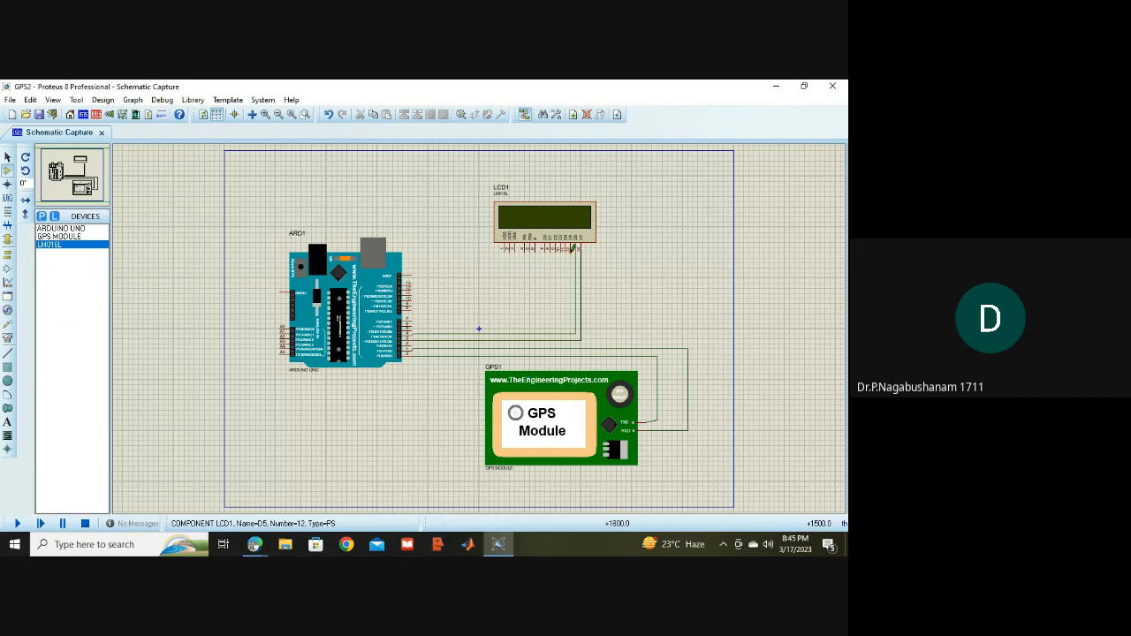
pyautogui.click(573, 249)
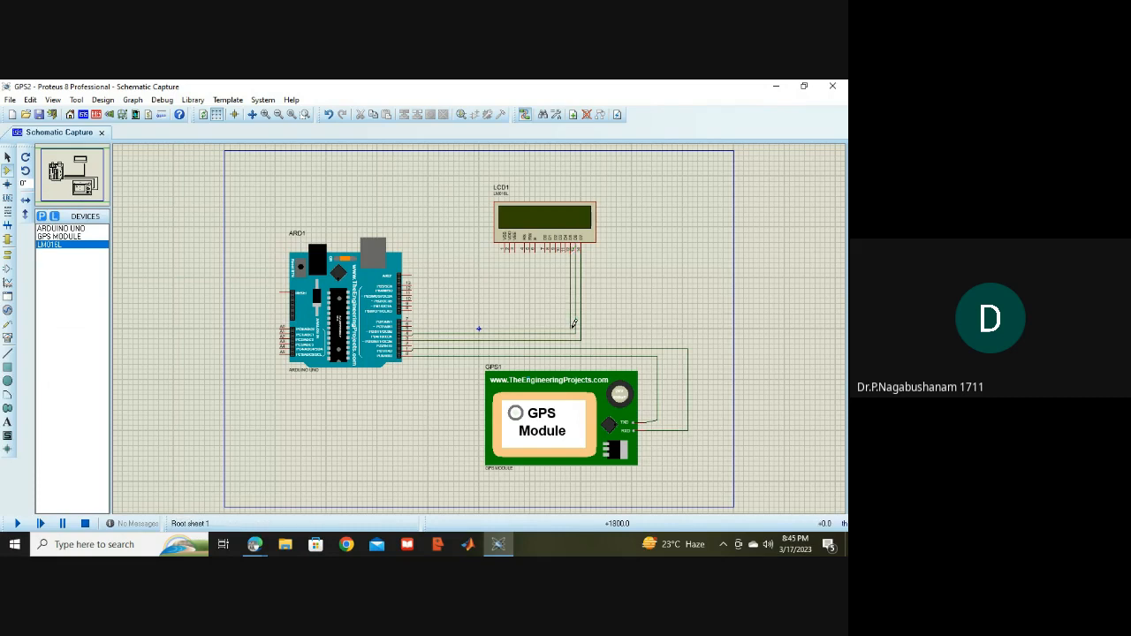
pyautogui.click(414, 326)
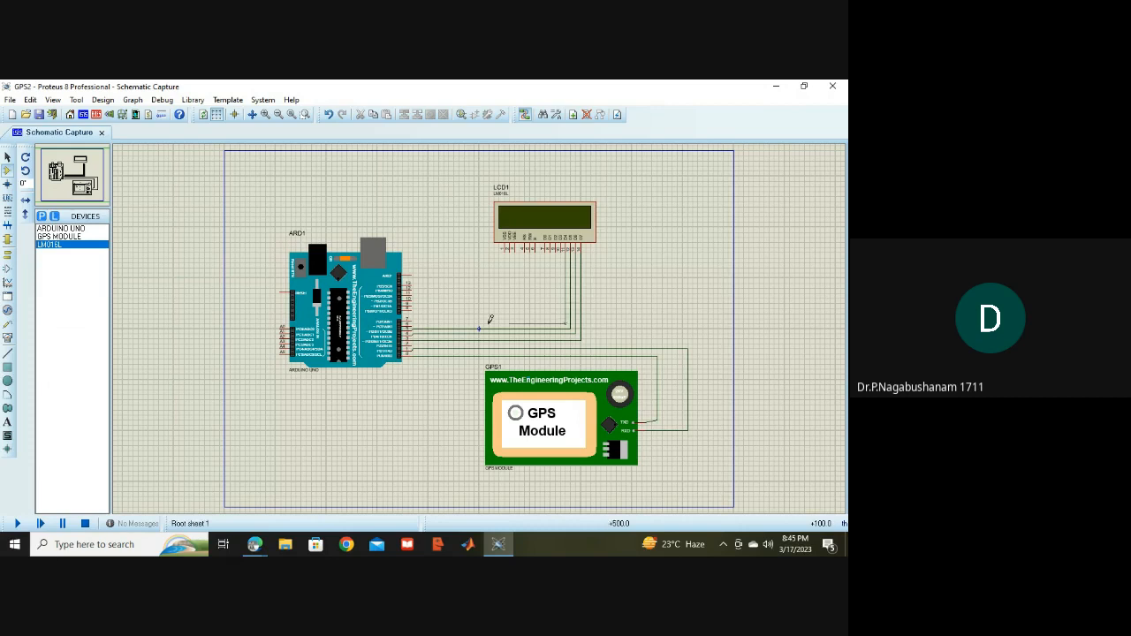
pyautogui.click(414, 321)
# Check the reference circuit in the browser, and in Proteus wire the LCD's E pin to Arduino pin 7 and RS to pin 8
pyautogui.click(256, 545)
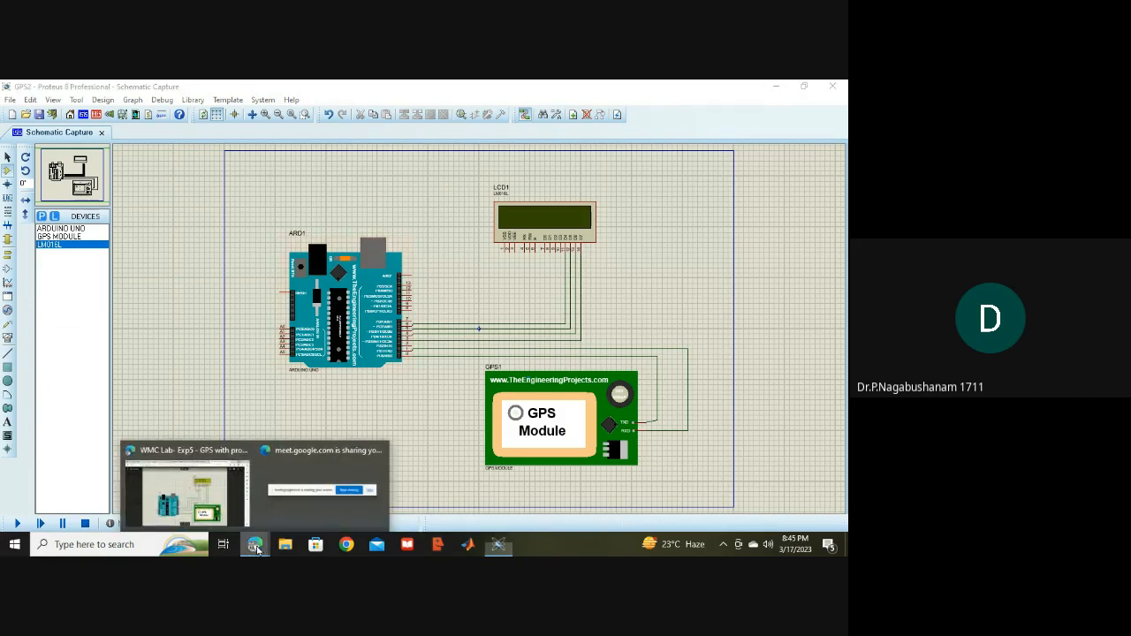
pyautogui.click(205, 520)
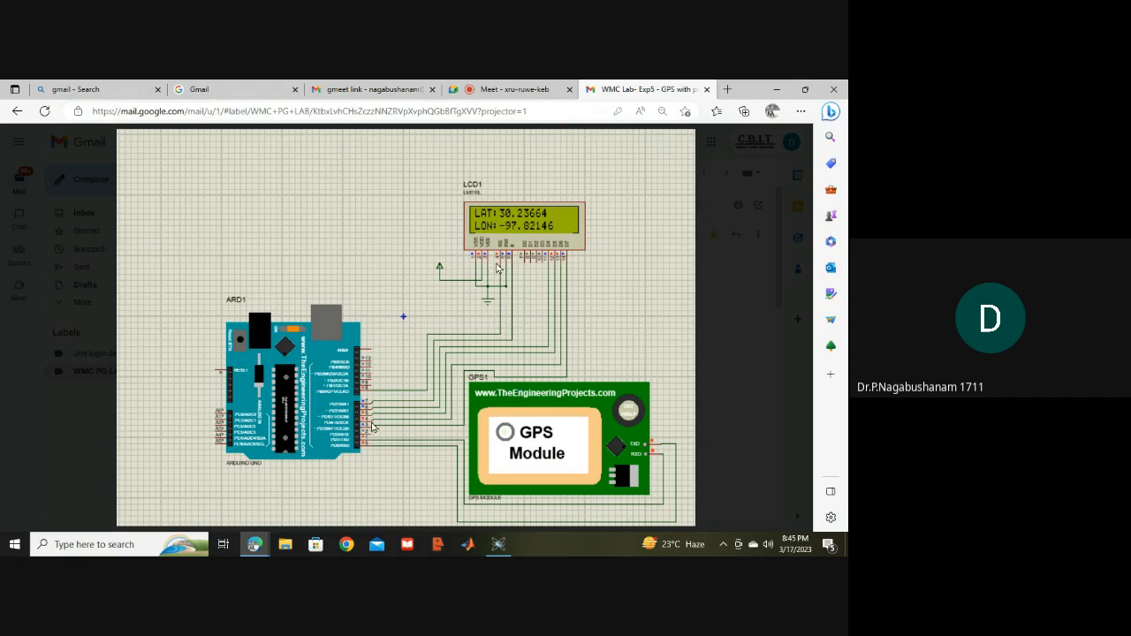
pyautogui.click(501, 548)
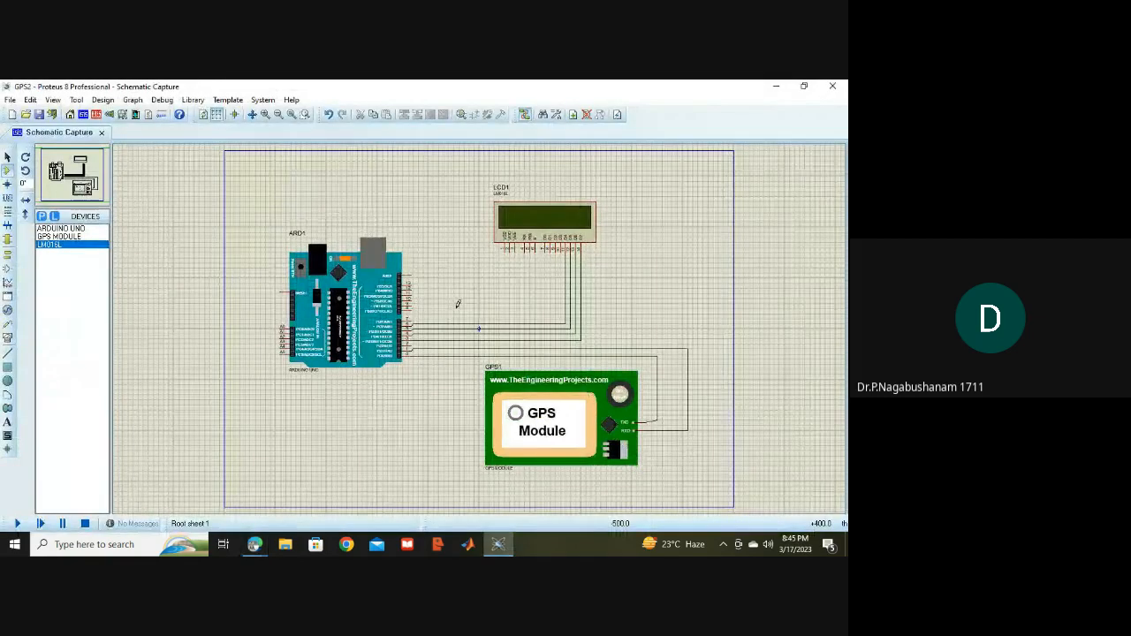
pyautogui.click(534, 250)
pyautogui.click(410, 318)
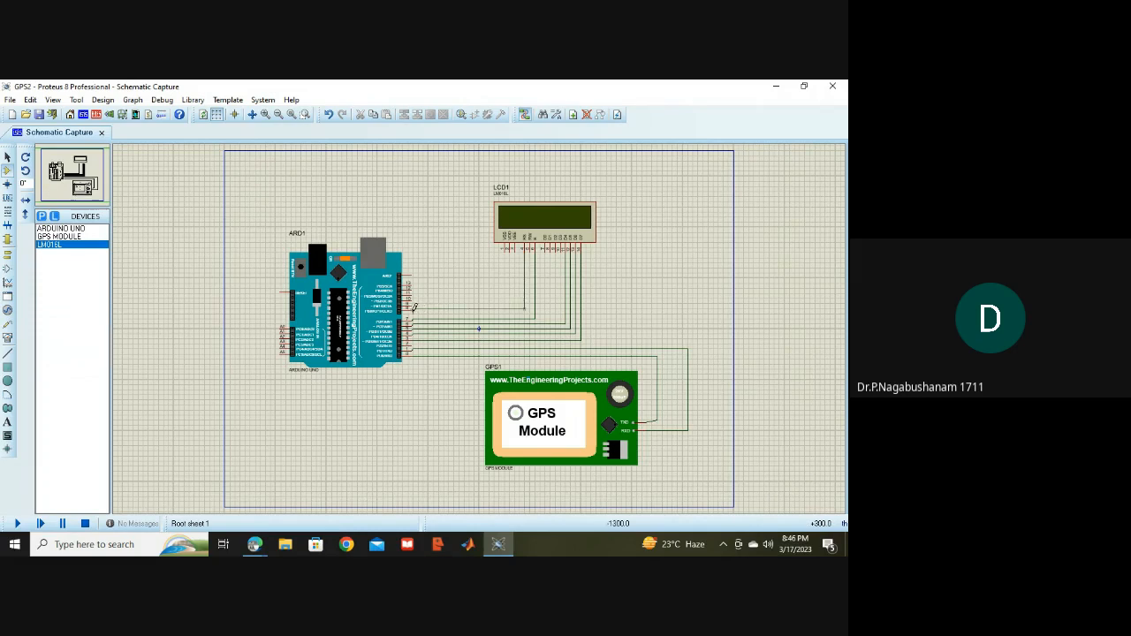
pyautogui.click(411, 308)
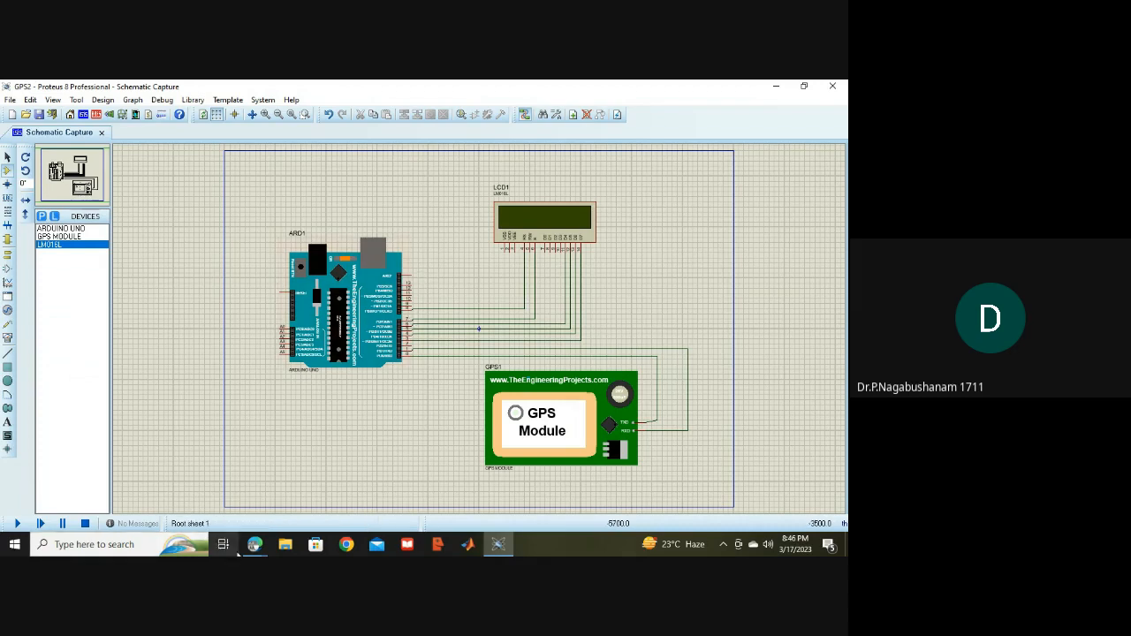
# Check the reference circuit in the browser, and in Proteus place a GROUND terminal below the LCD, wired to VSS, VEE and RW
pyautogui.moveTo(259, 545)
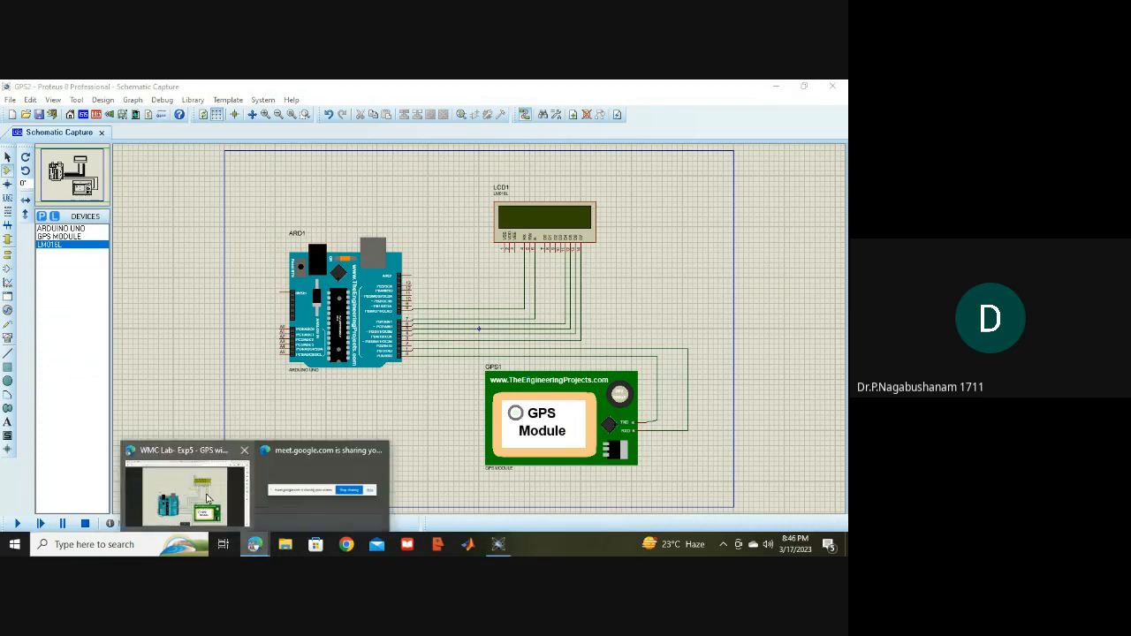
pyautogui.click(208, 497)
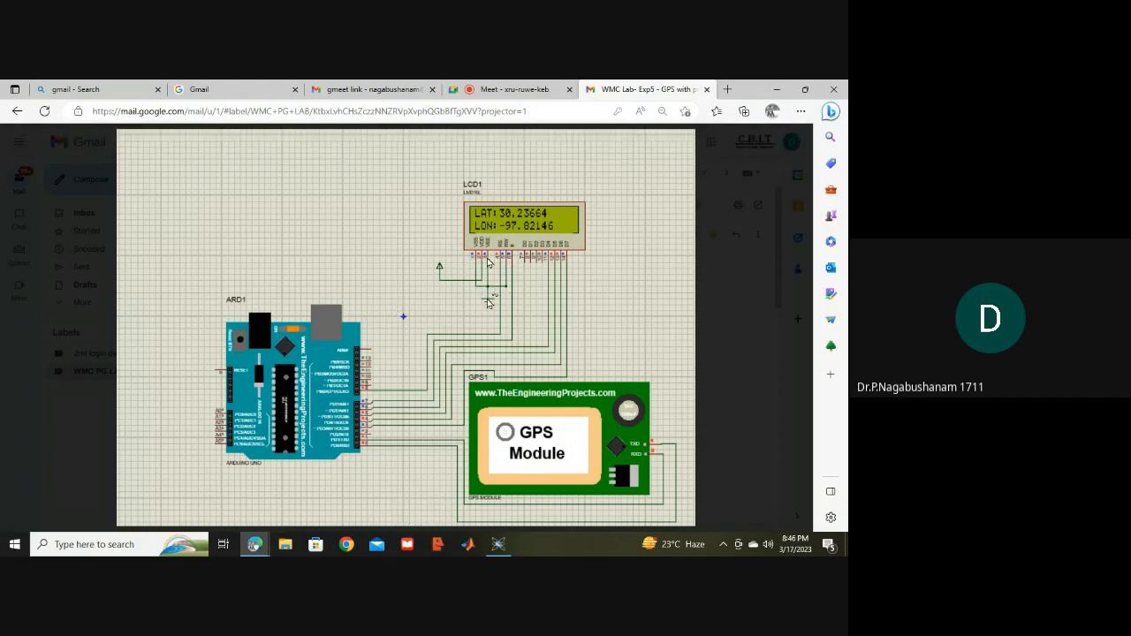
pyautogui.click(498, 545)
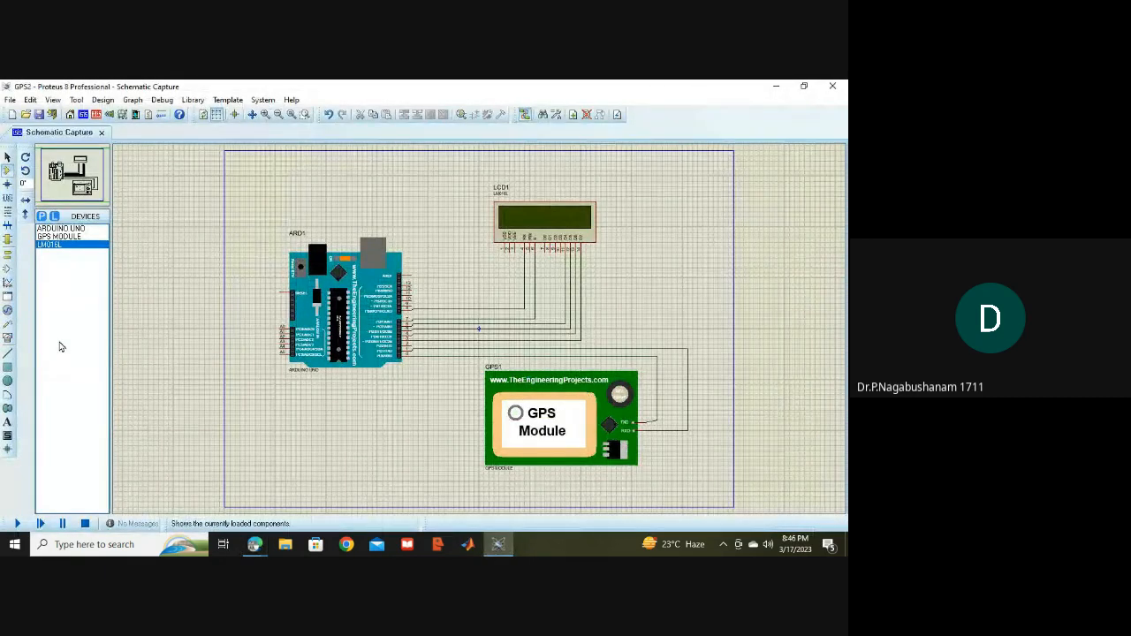
pyautogui.click(7, 255)
pyautogui.click(53, 269)
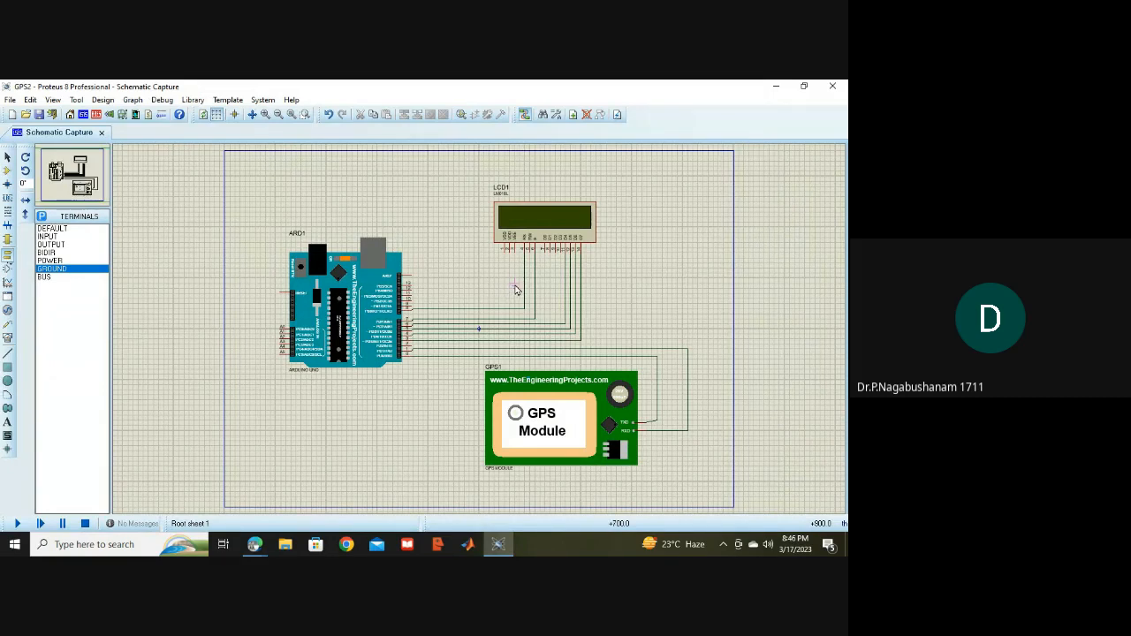
pyautogui.click(516, 288)
# Check the reference circuit in the browser, and in Proteus place a POWER terminal beside the LCD, wired to its VDD pin
pyautogui.click(255, 544)
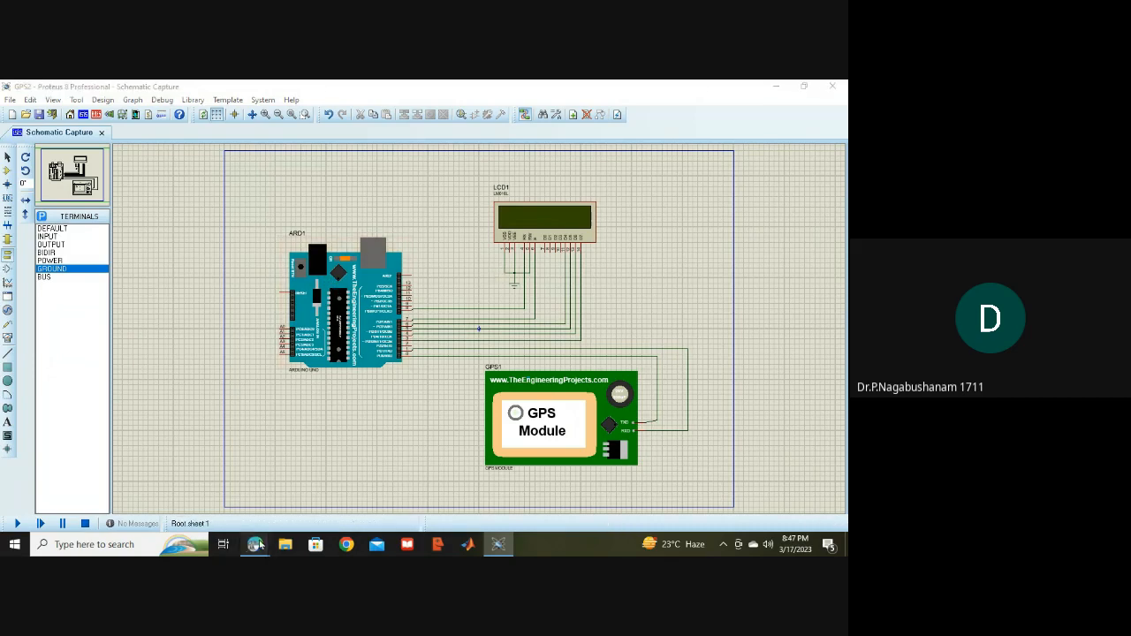
pyautogui.click(221, 515)
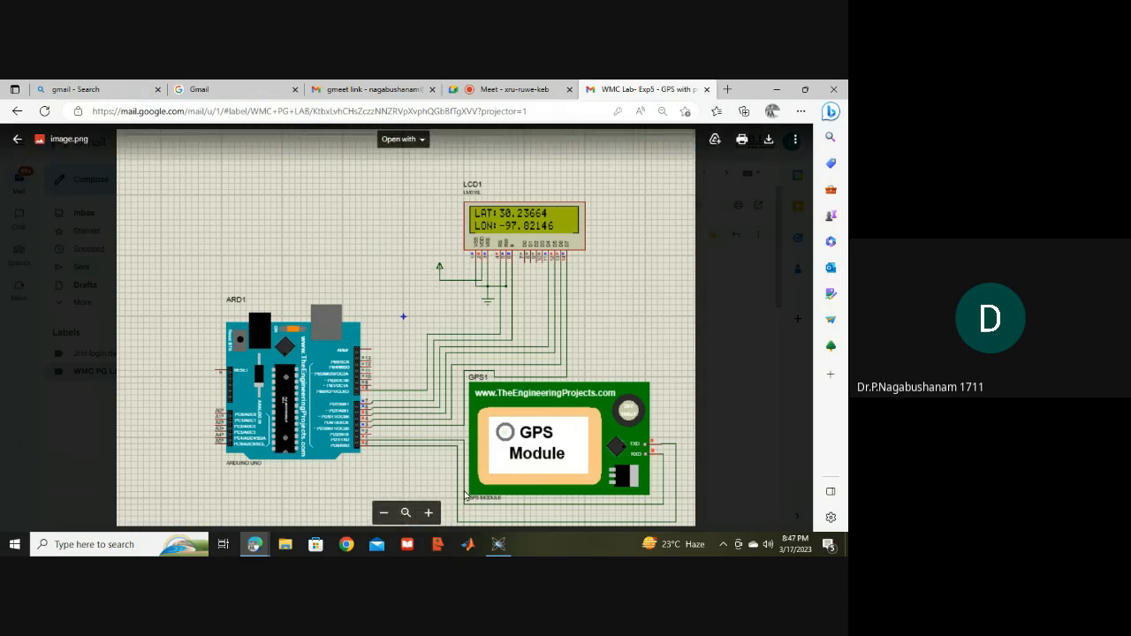
pyautogui.click(498, 544)
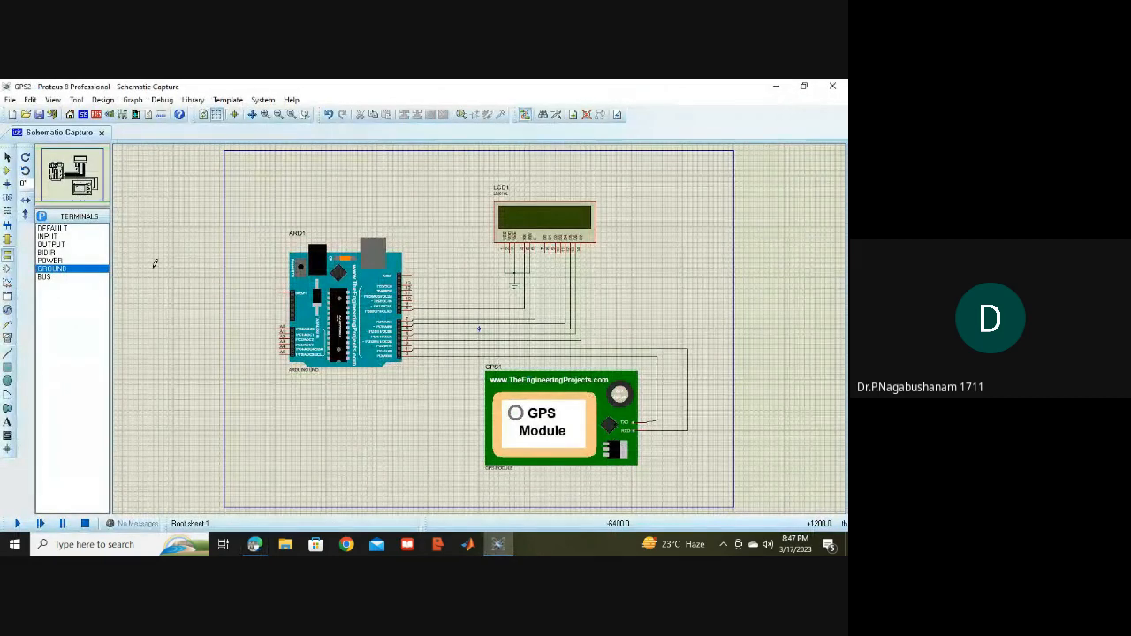
pyautogui.click(77, 261)
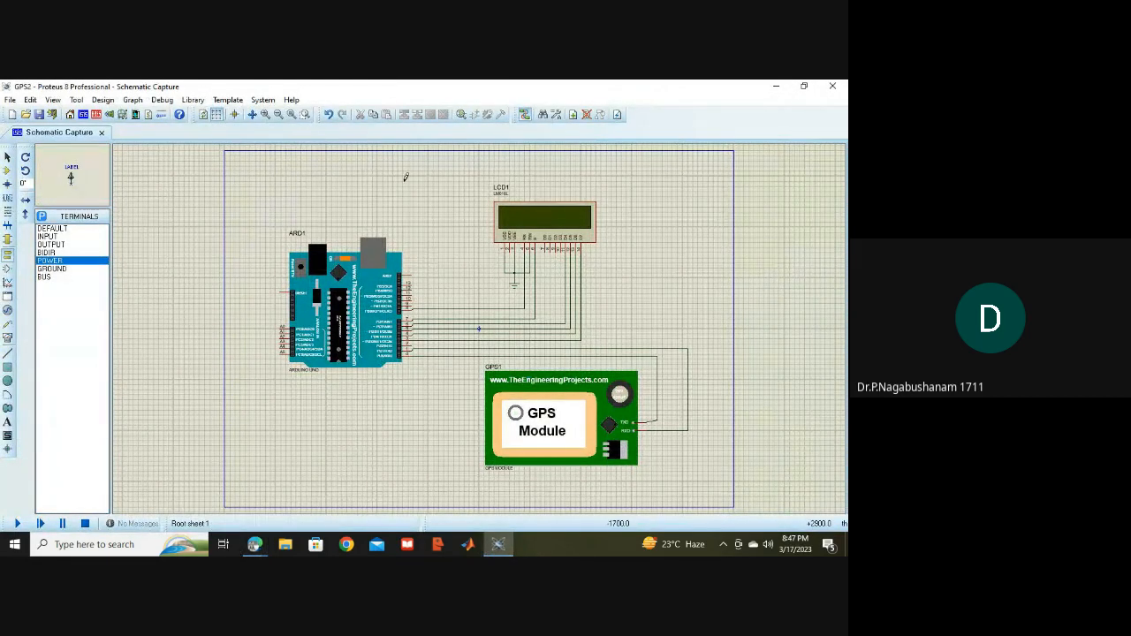
pyautogui.click(463, 245)
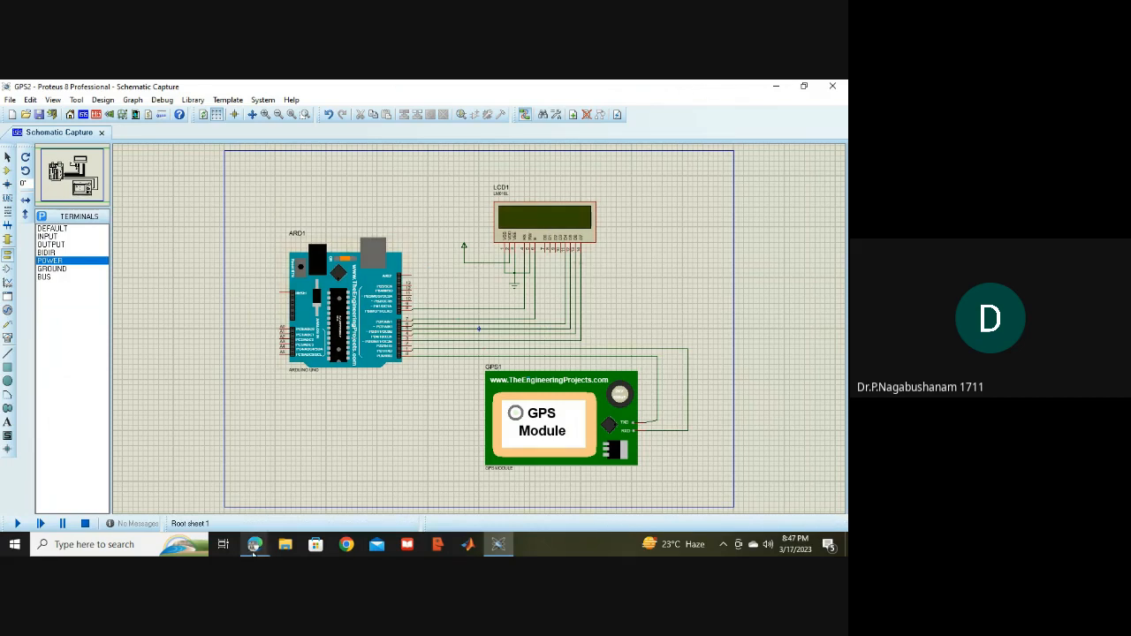
# Switch to the browser to compare the wiring with the reference circuit image, and return to Proteus
pyautogui.moveTo(254, 545)
pyautogui.click(212, 512)
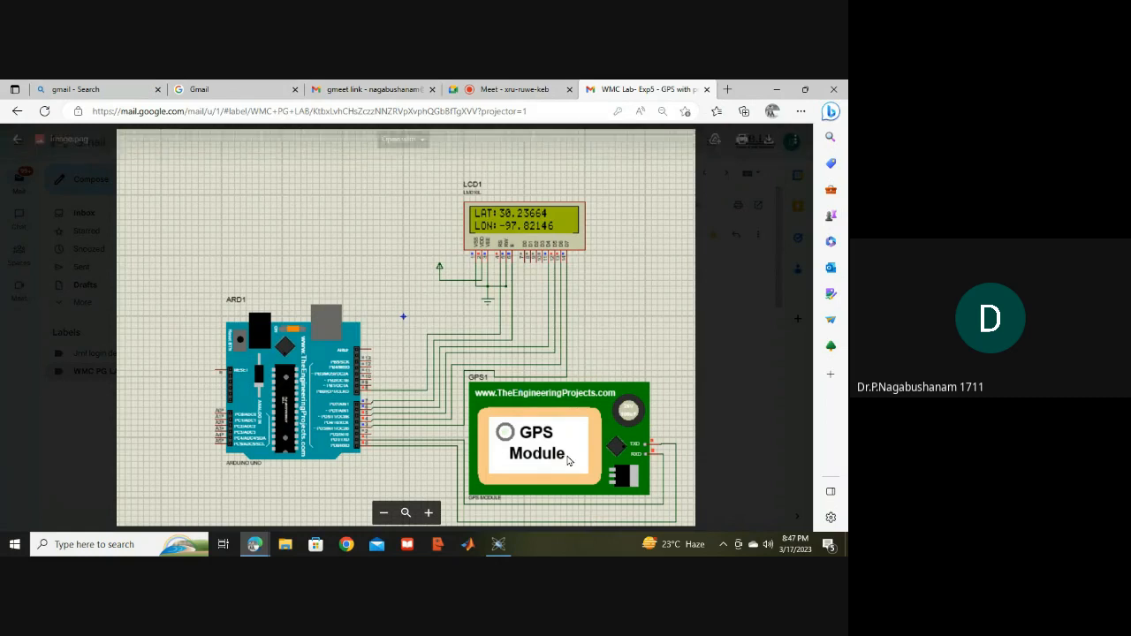
pyautogui.click(500, 548)
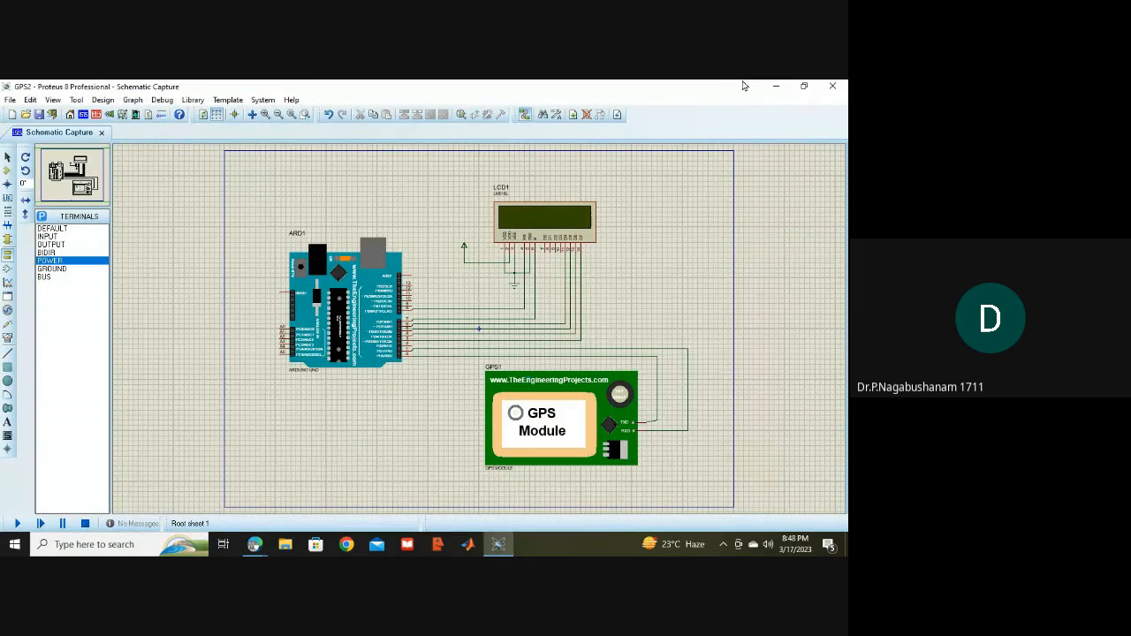
# Minimize Proteus and launch the Arduino IDE from the desktop
pyautogui.click(776, 86)
pyautogui.click(775, 88)
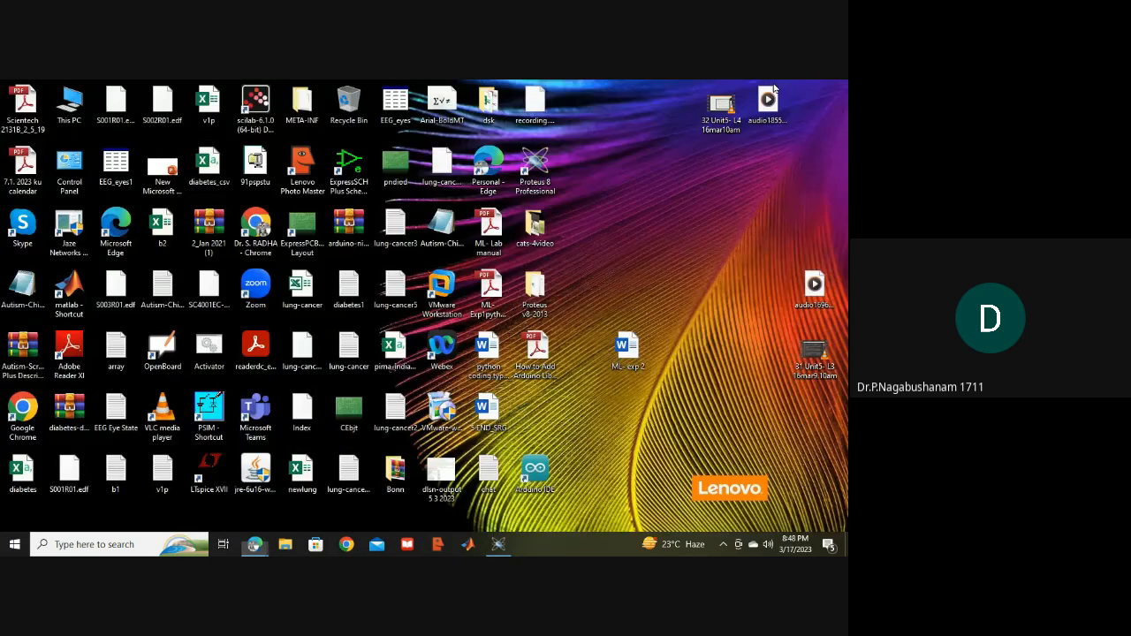
pyautogui.doubleClick(541, 480)
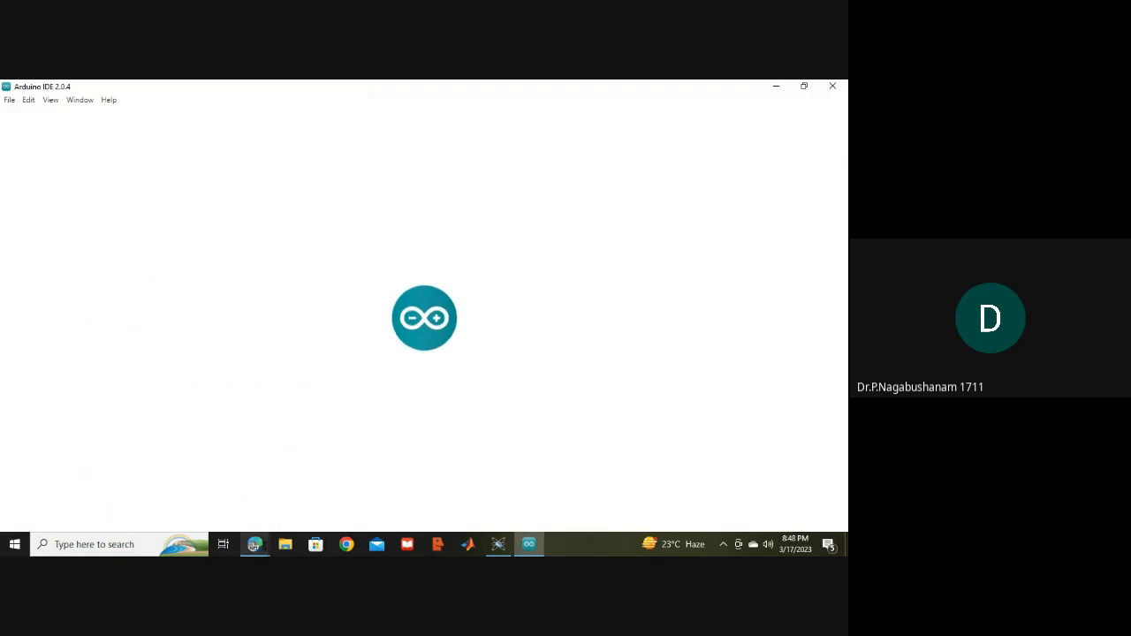
# Switch to the browser, close the circuit image and copy the full Arduino GPS code from the WMC Lab- Exp5 e-mail
pyautogui.moveTo(253, 545)
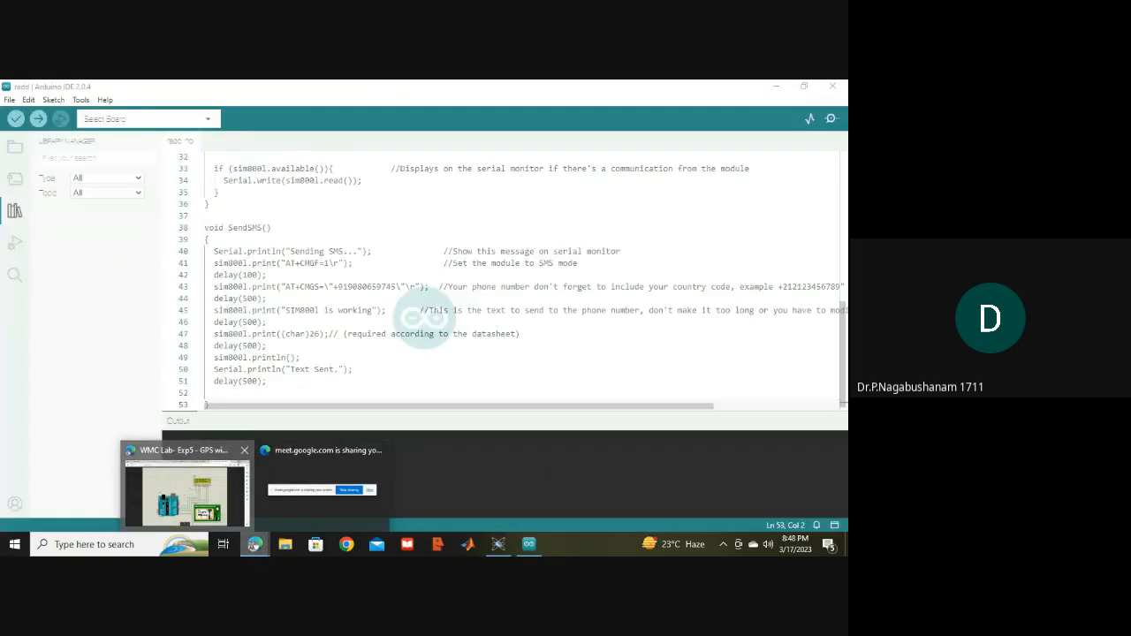
pyautogui.click(185, 490)
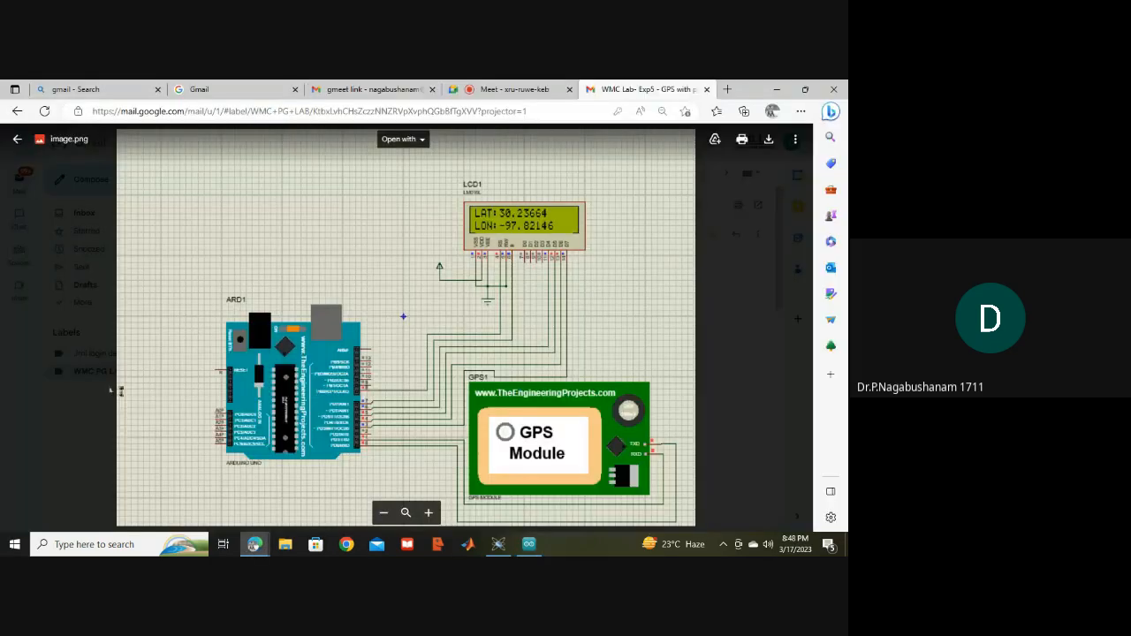
pyautogui.click(16, 139)
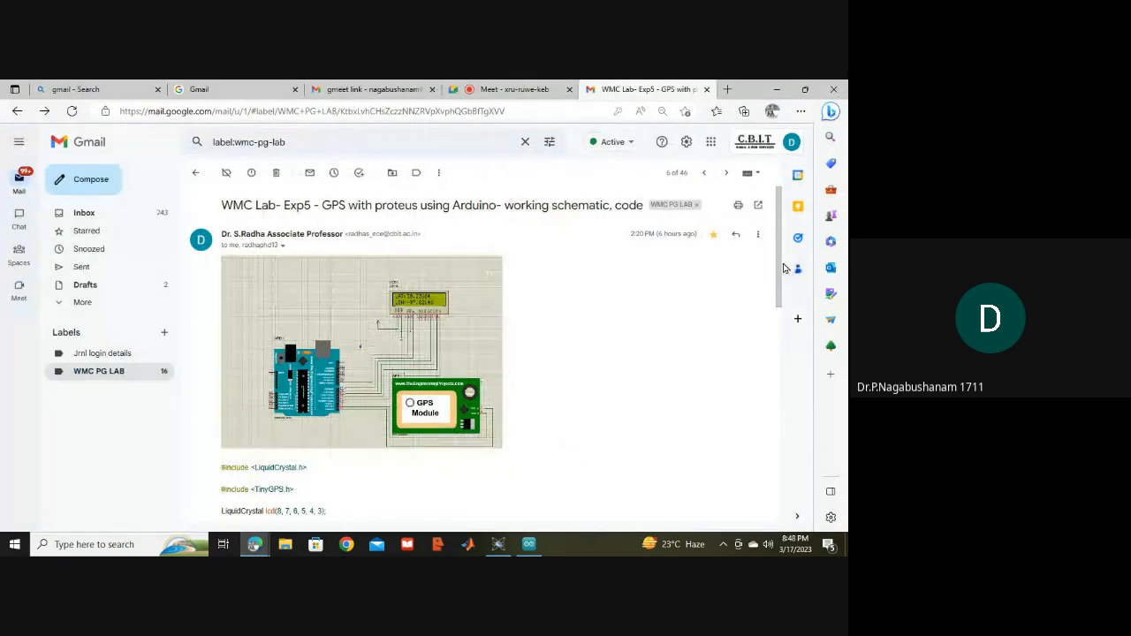
pyautogui.scroll(-3, 780, 269)
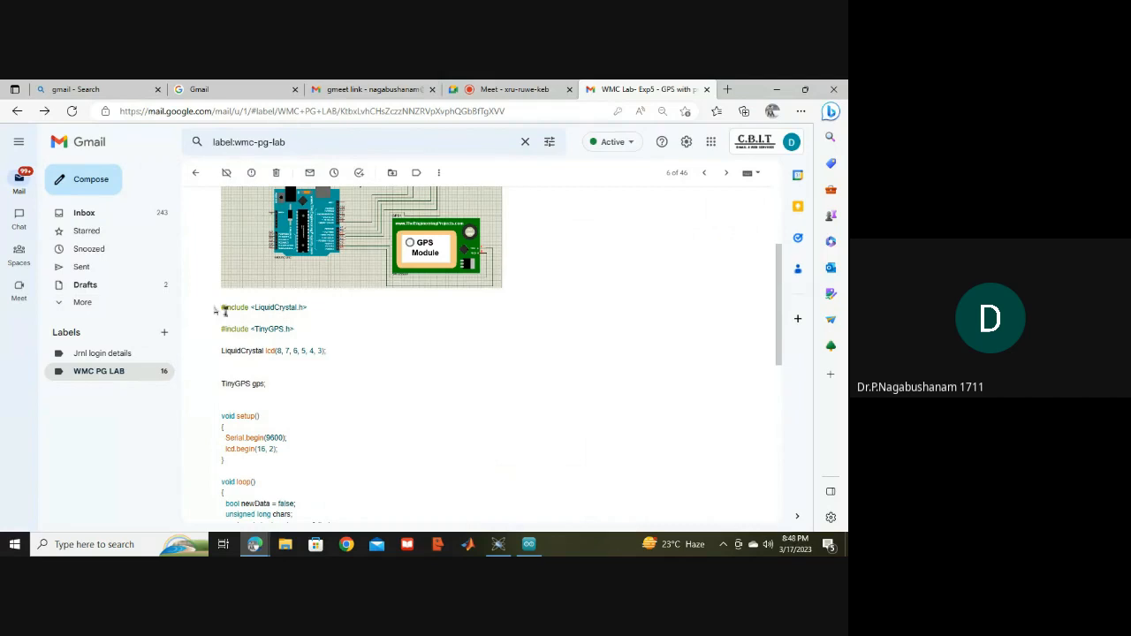
pyautogui.moveTo(225, 311); pyautogui.dragTo(254, 437)
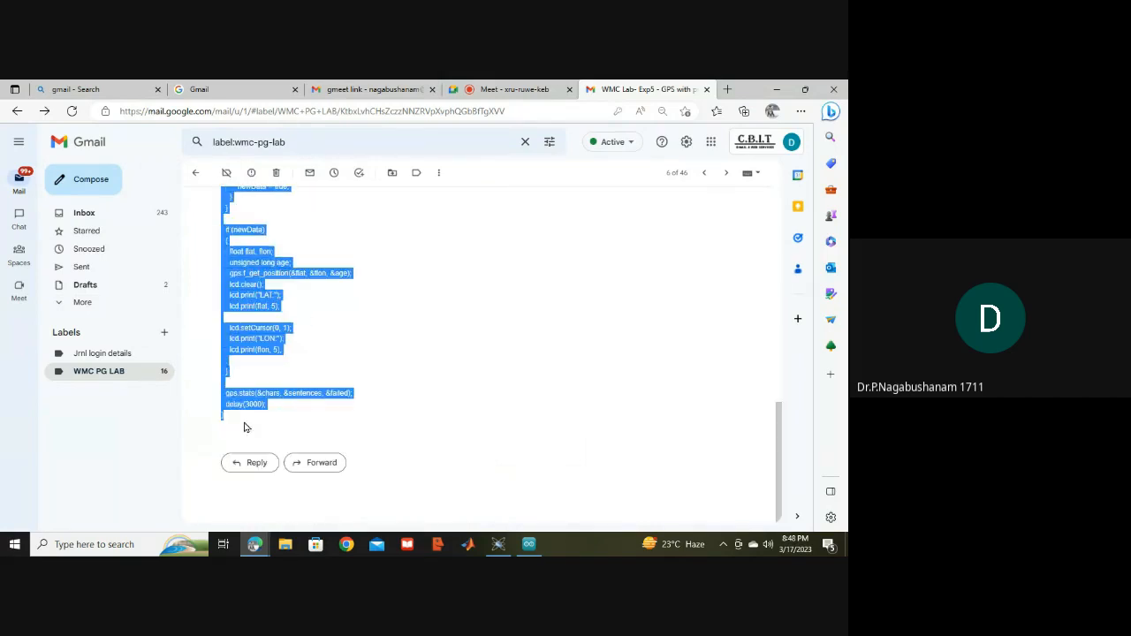
pyautogui.hotkey('ctrl', 'c')
# Switch to the Arduino IDE and replace the entire contents of the radd sketch with the copied GPS code
pyautogui.click(529, 544)
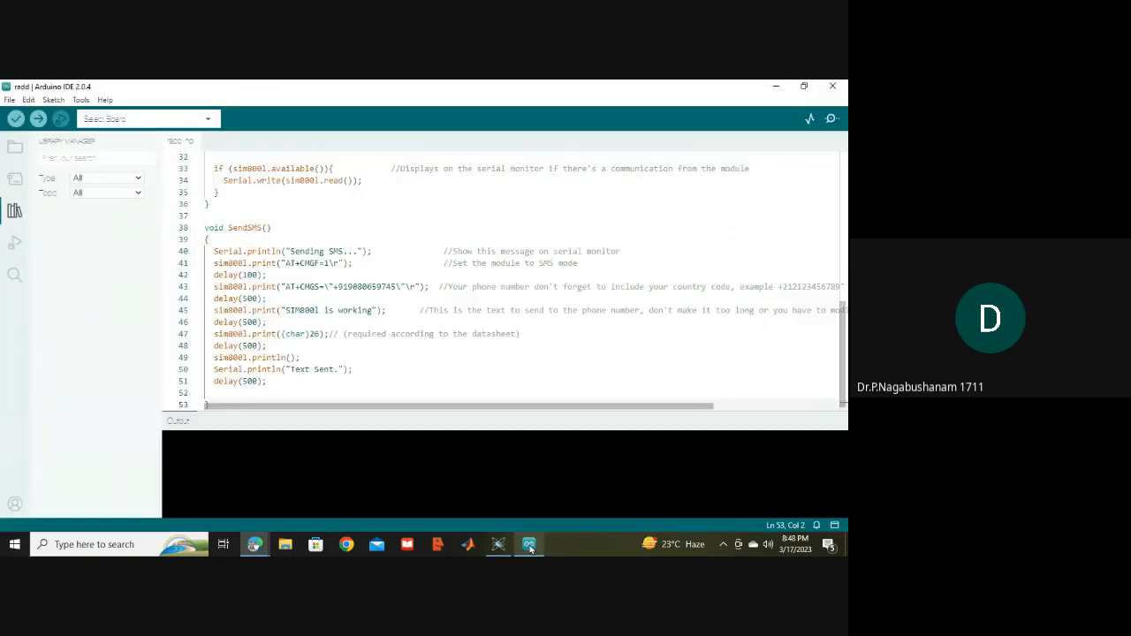
pyautogui.click(278, 388)
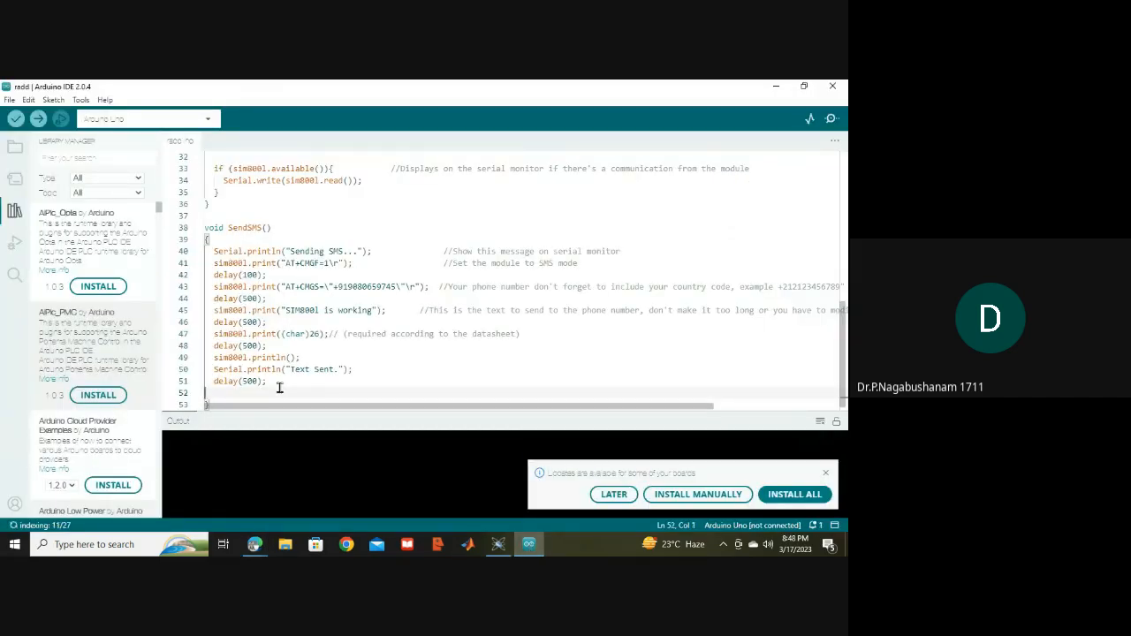
pyautogui.hotkey('ctrl', 'a')
pyautogui.hotkey('ctrl', 'v')
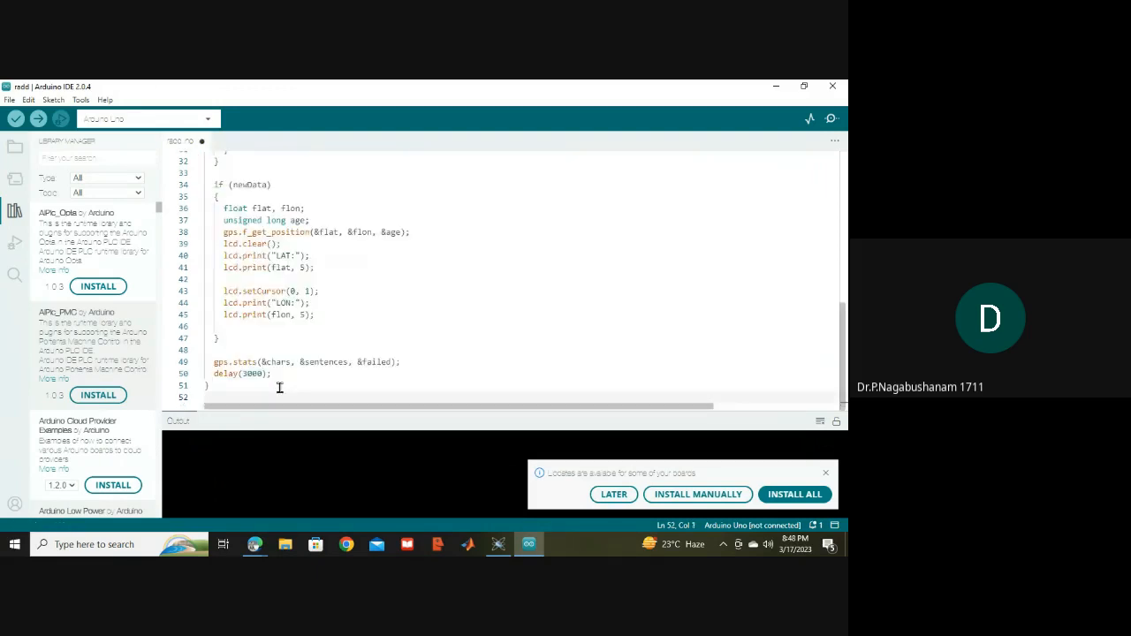
# Save the radd sketch with the newly pasted GPS code
pyautogui.hotkey('ctrl', 's')
pyautogui.hotkey('ctrl', 'r')
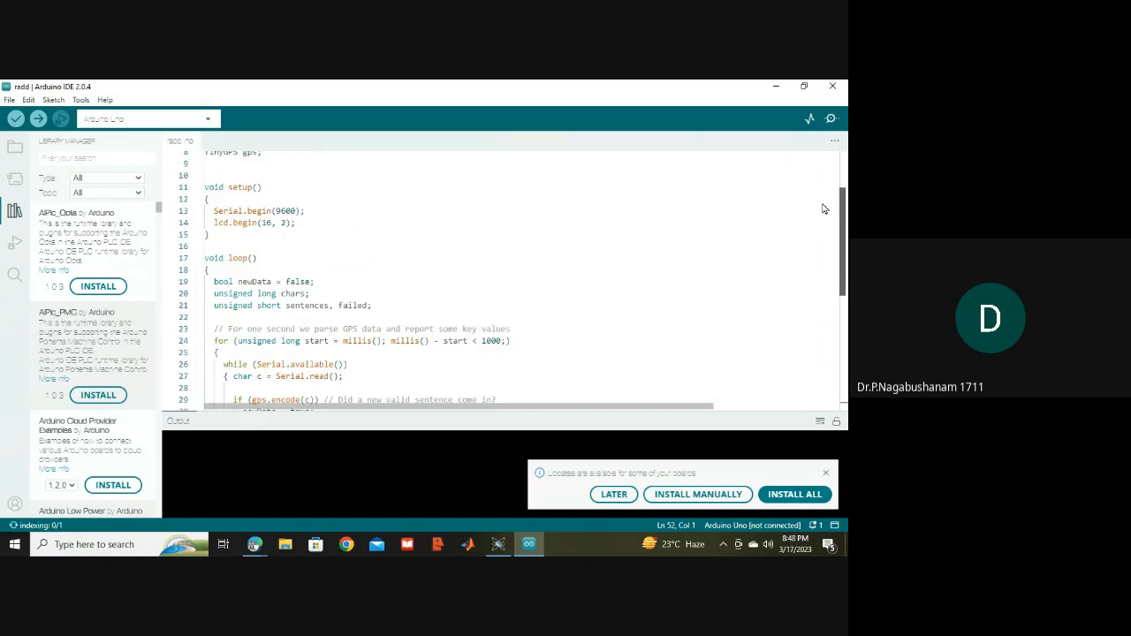
# Examine the sketch from its library includes to the final delay, comparing the LCD pin assignments with the wiring in Proteus
pyautogui.scroll(3, 822, 190)
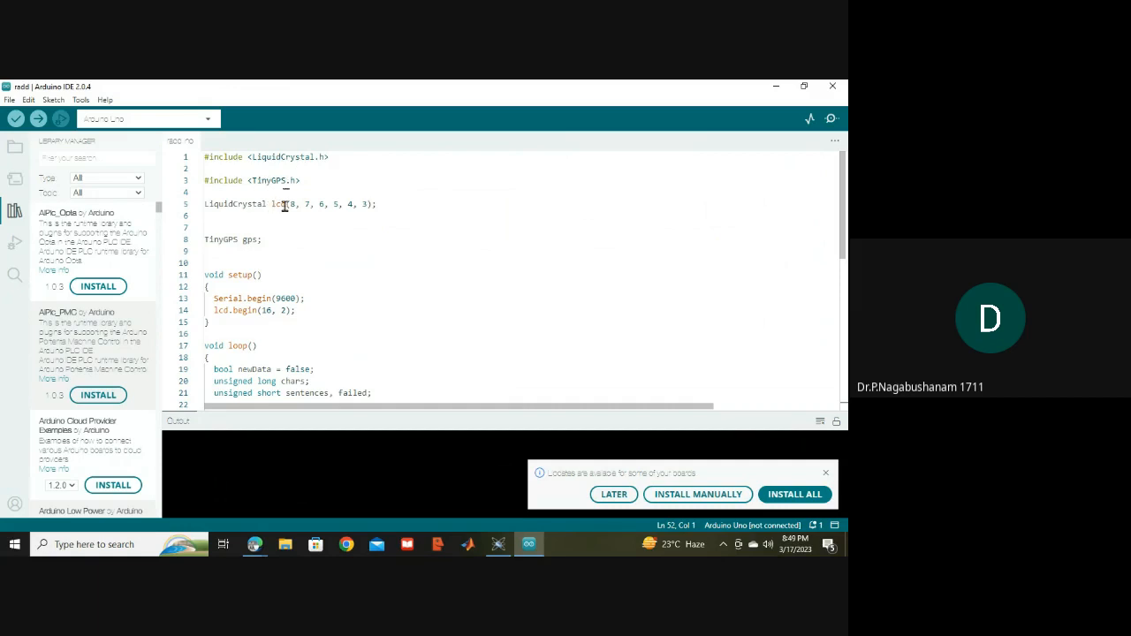
pyautogui.moveTo(285, 204)
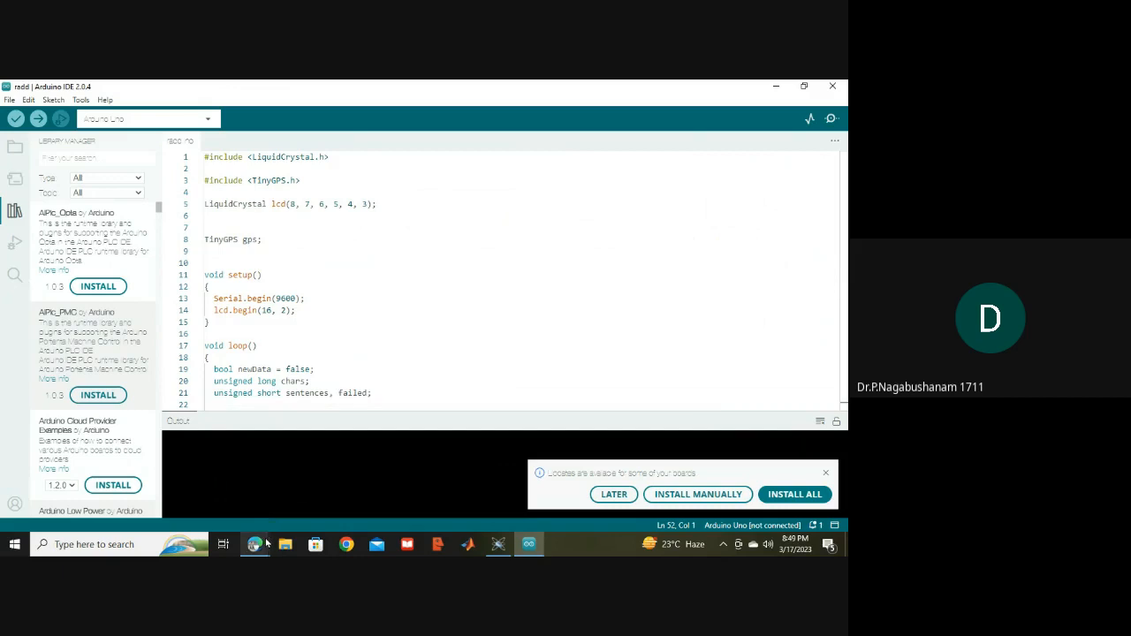
pyautogui.click(498, 545)
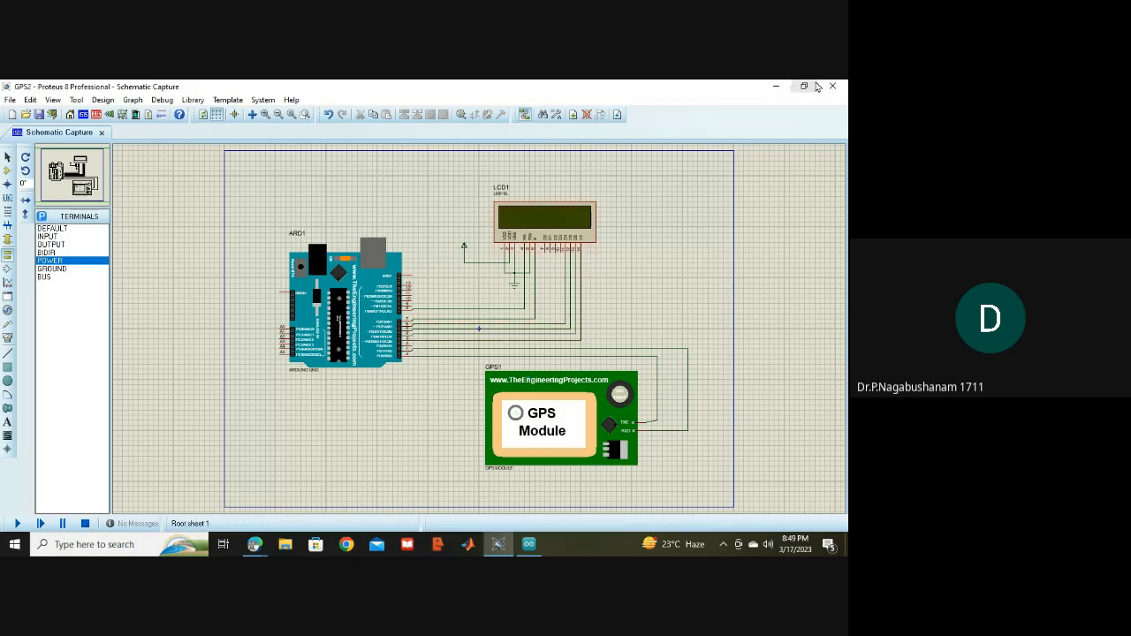
pyautogui.click(775, 86)
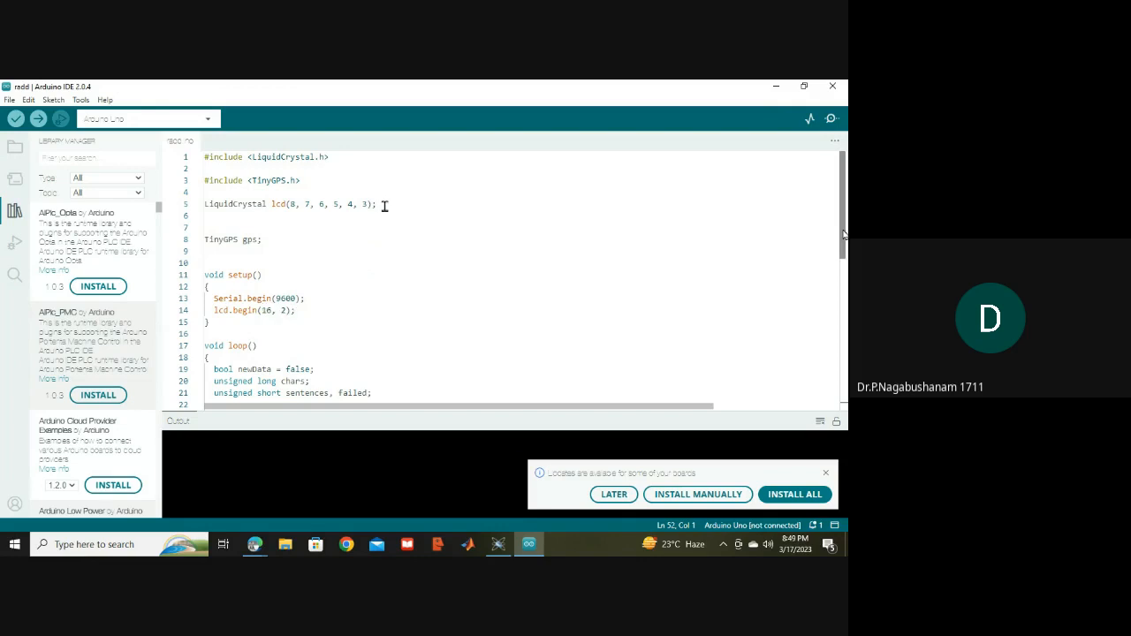
pyautogui.moveTo(843, 234); pyautogui.dragTo(847, 317)
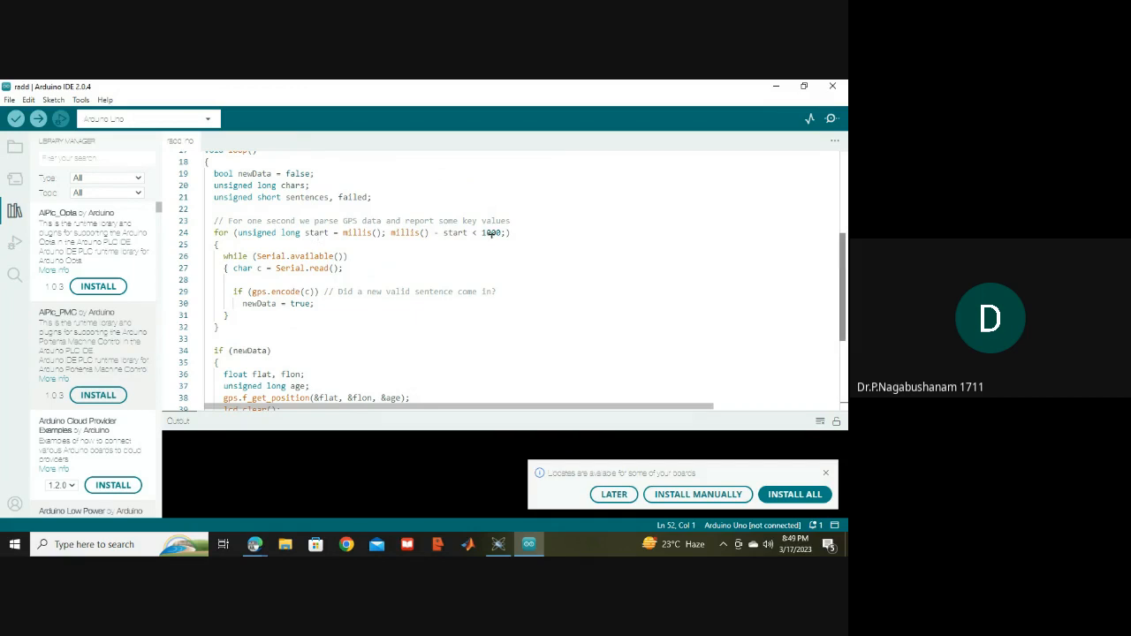
pyautogui.moveTo(841, 266); pyautogui.dragTo(844, 301)
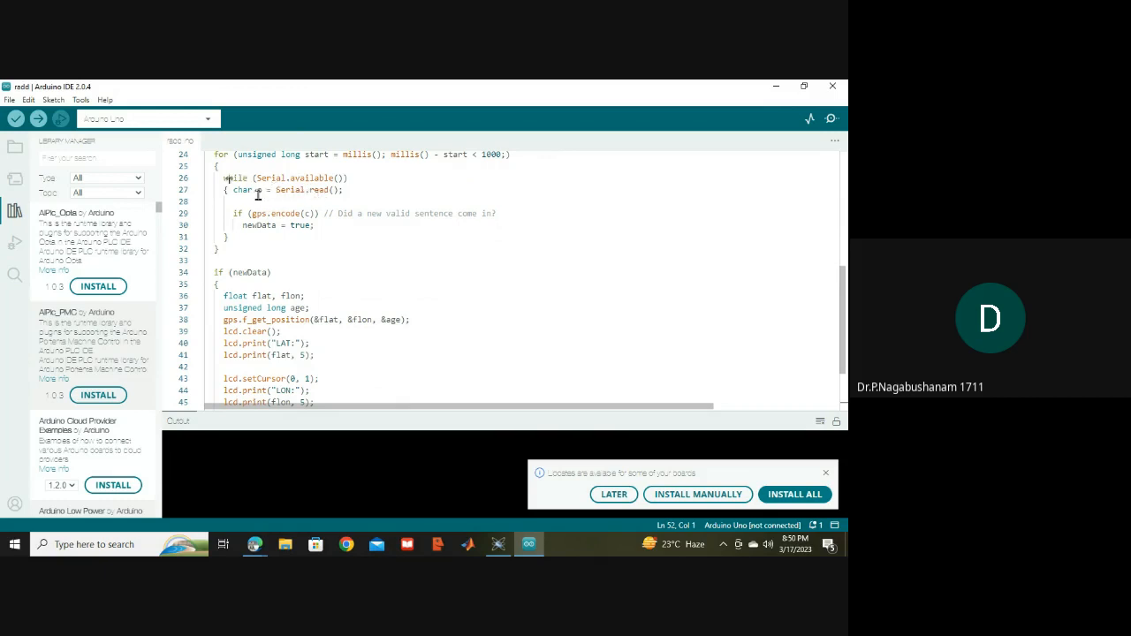
pyautogui.moveTo(257, 194)
pyautogui.moveTo(254, 275)
pyautogui.scroll(-2, 842, 284)
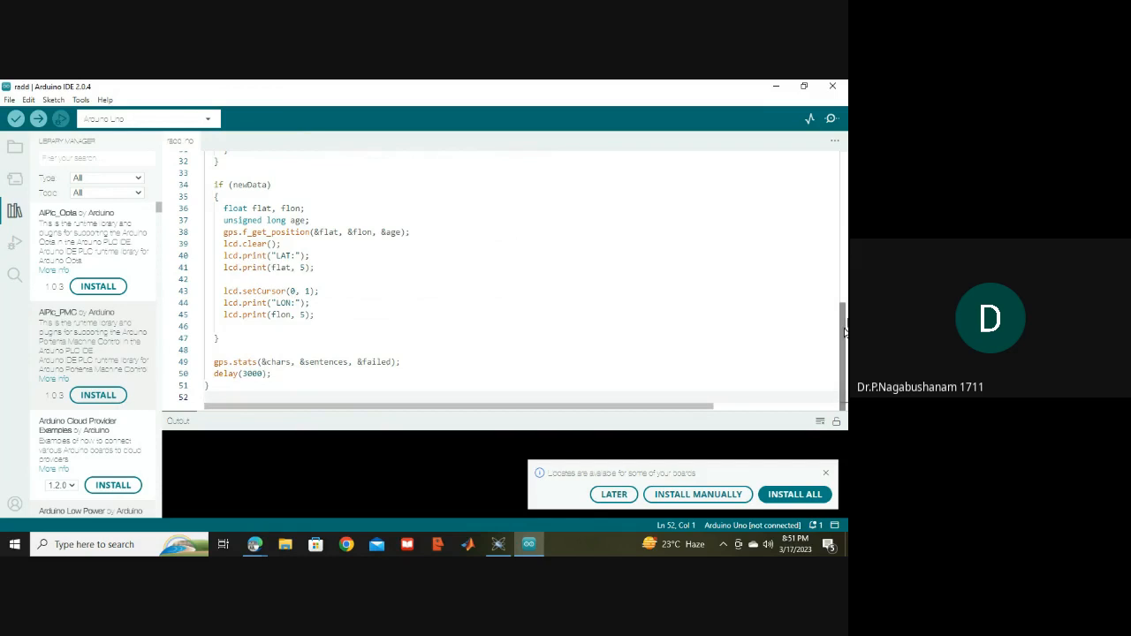
# Accept the preferences with verbose output during compile enabled, and verify the radd sketch for the Arduino Uno
pyautogui.click(8, 100)
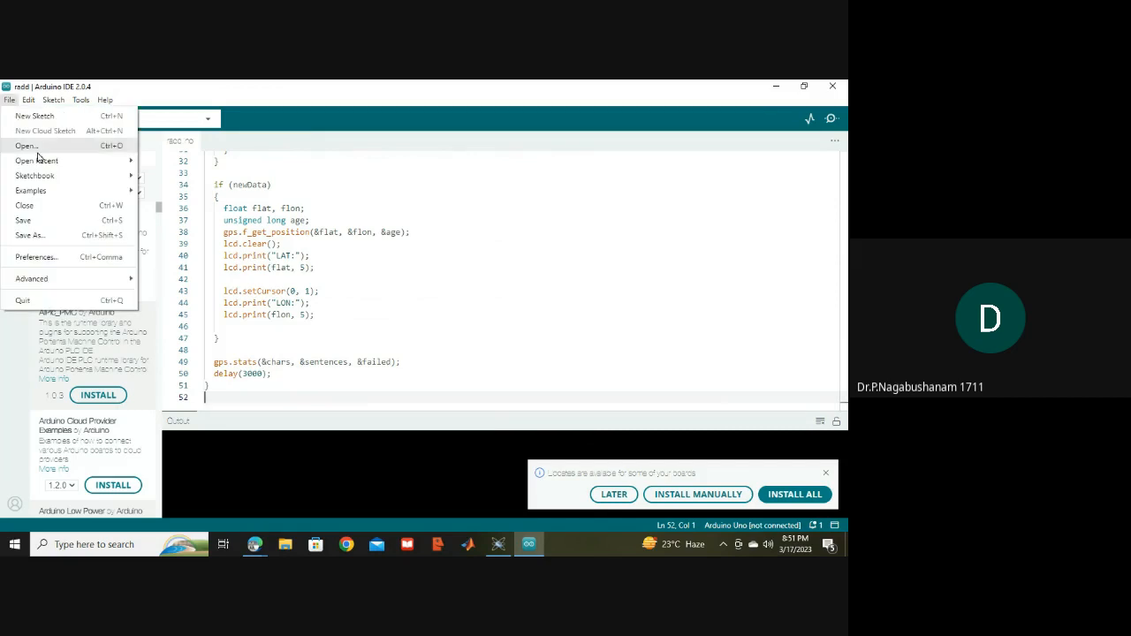
pyautogui.click(64, 256)
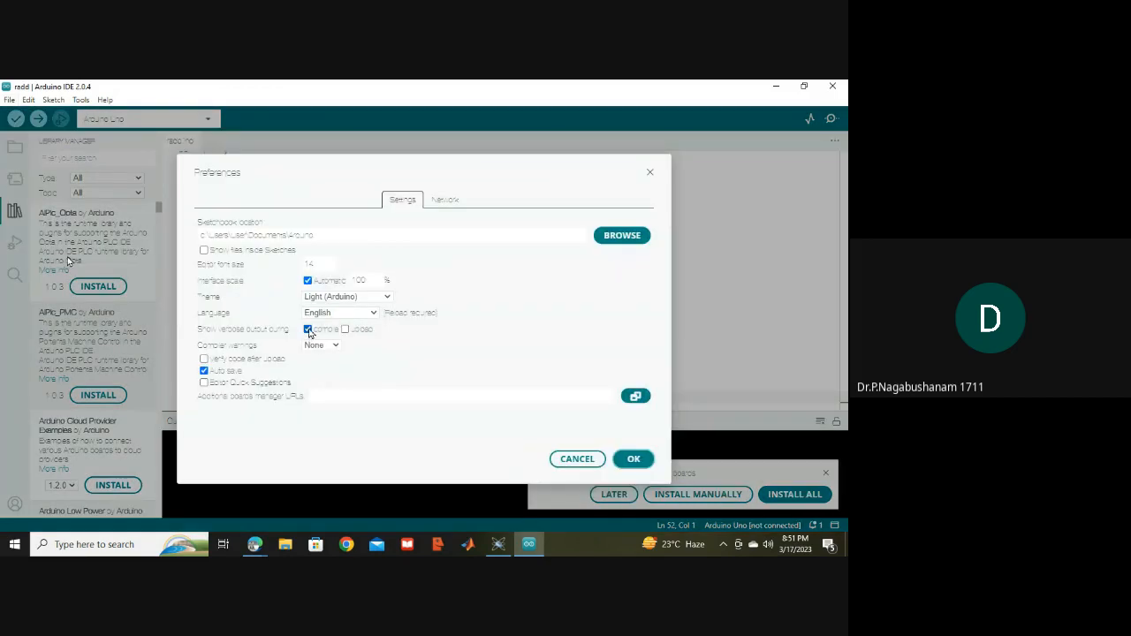
pyautogui.click(634, 459)
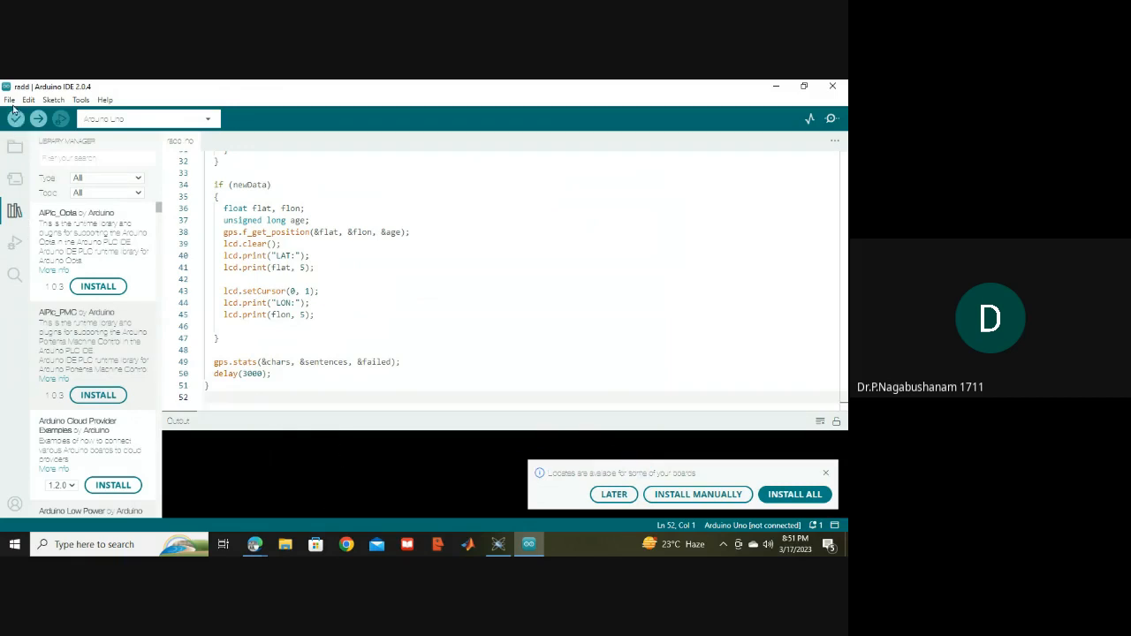
pyautogui.click(15, 117)
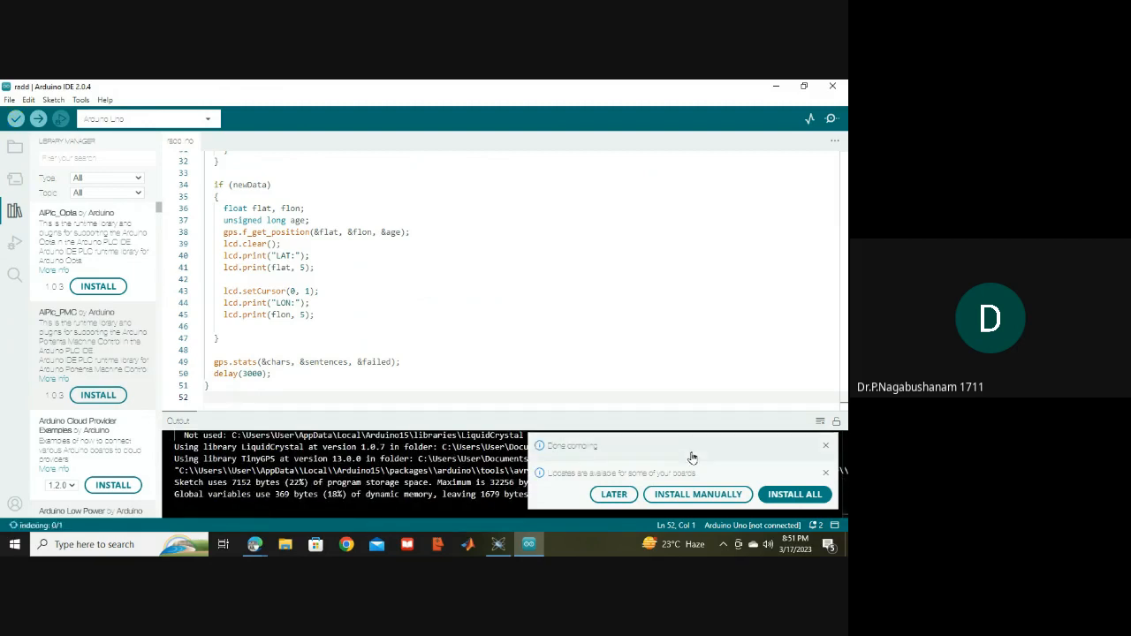
pyautogui.click(825, 445)
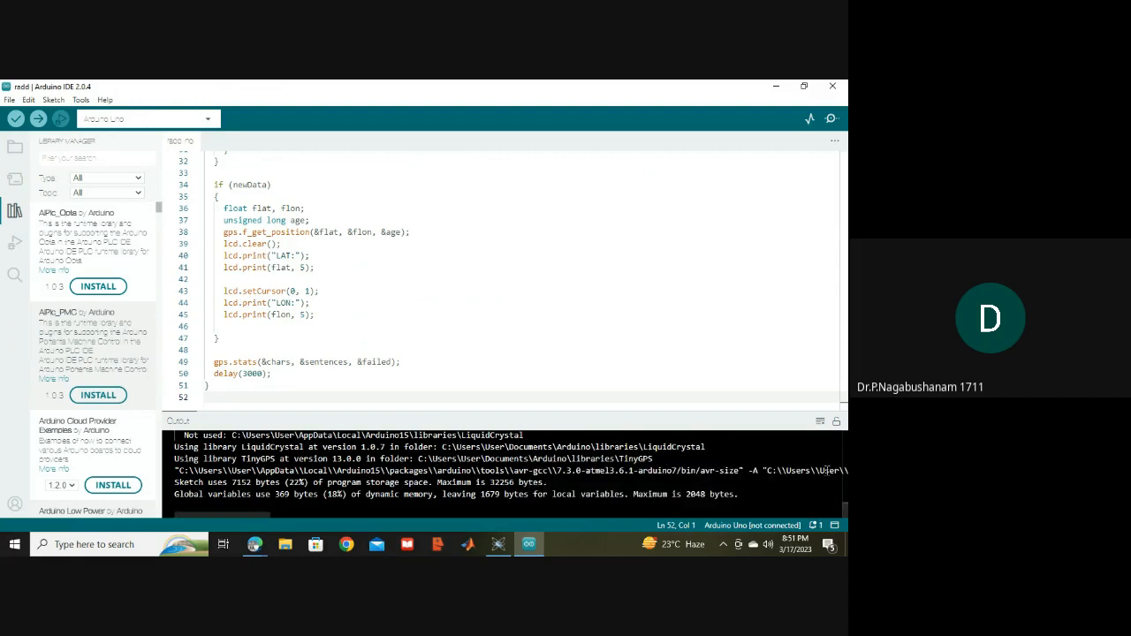
# Copy the radd.ino.elf path from the compile output and set it as the Arduino Uno's program file in Proteus
pyautogui.moveTo(805, 470); pyautogui.dragTo(843, 471)
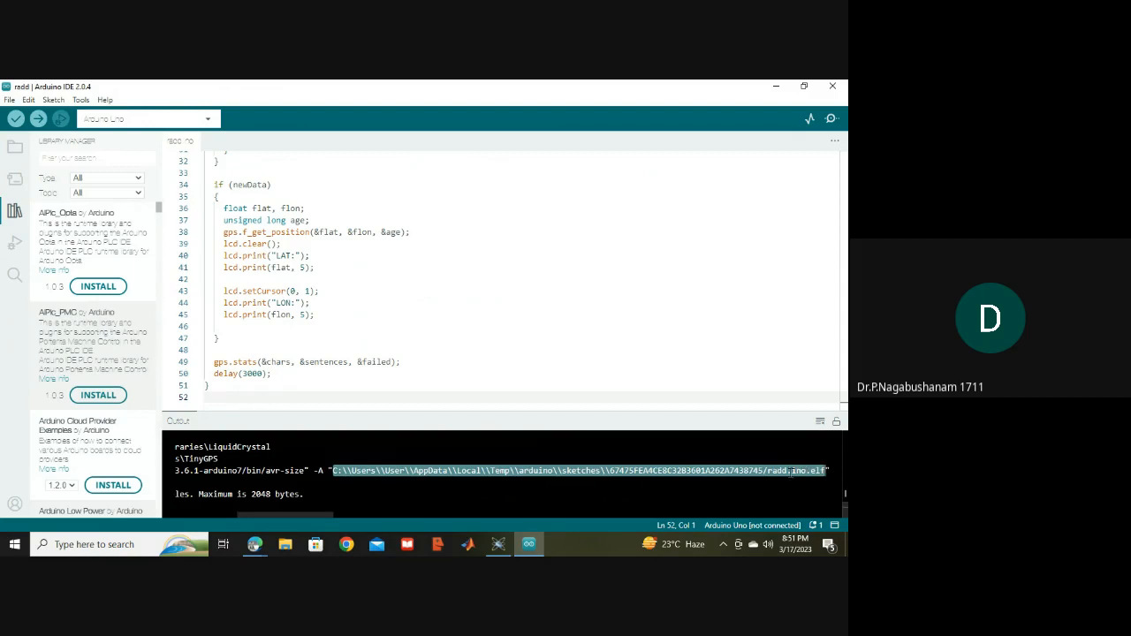
pyautogui.click(499, 543)
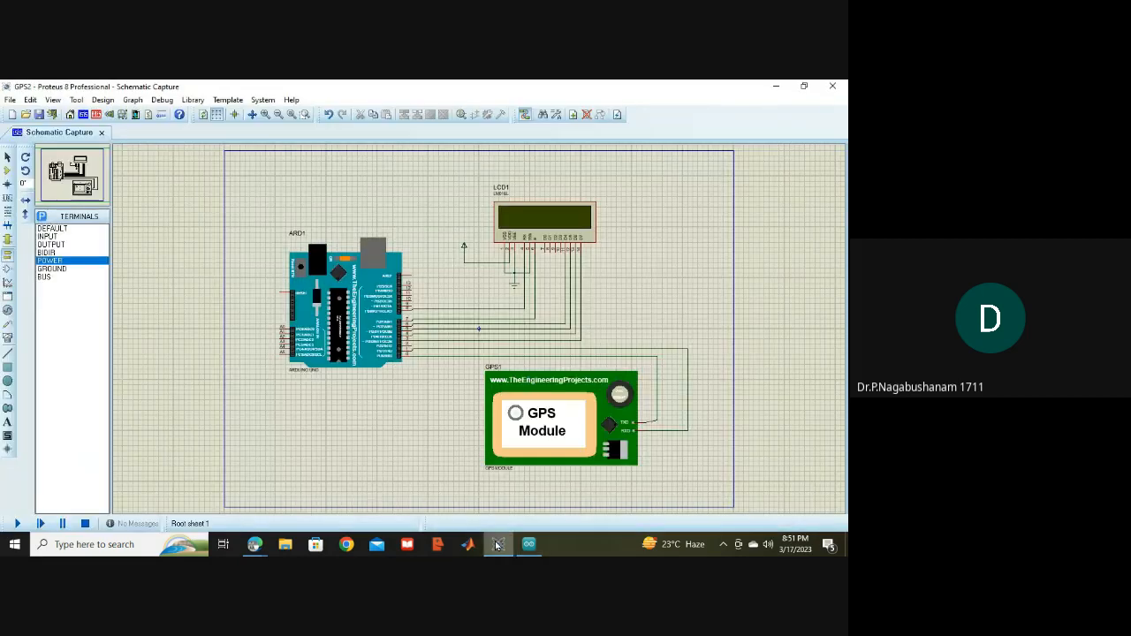
pyautogui.doubleClick(341, 336)
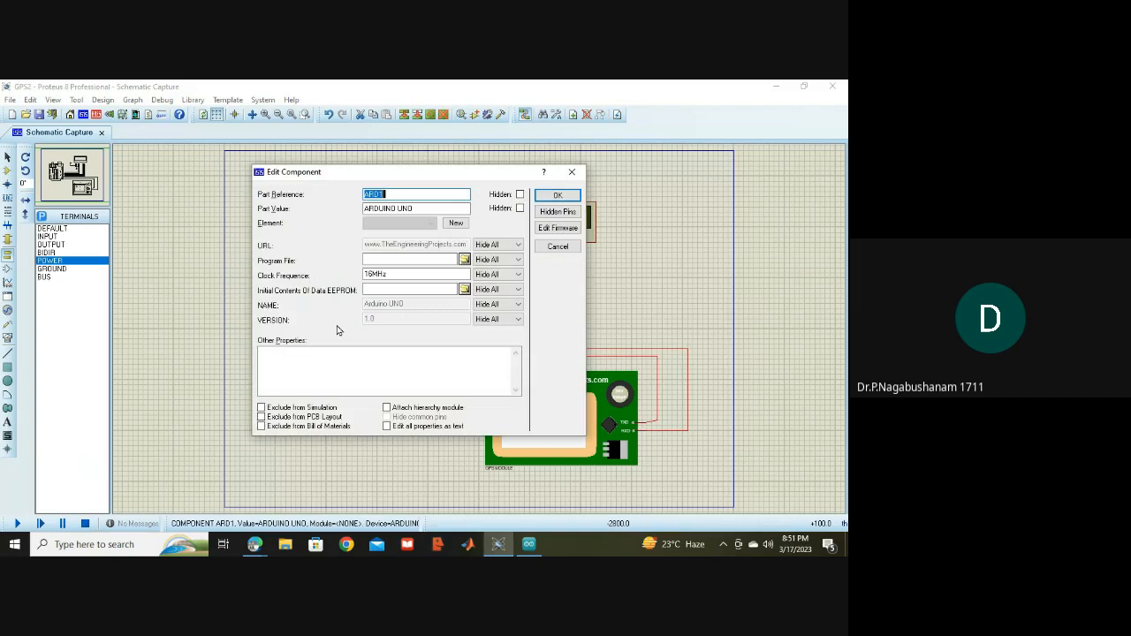
pyautogui.click(415, 260)
pyautogui.hotkey('ctrl', 'v')
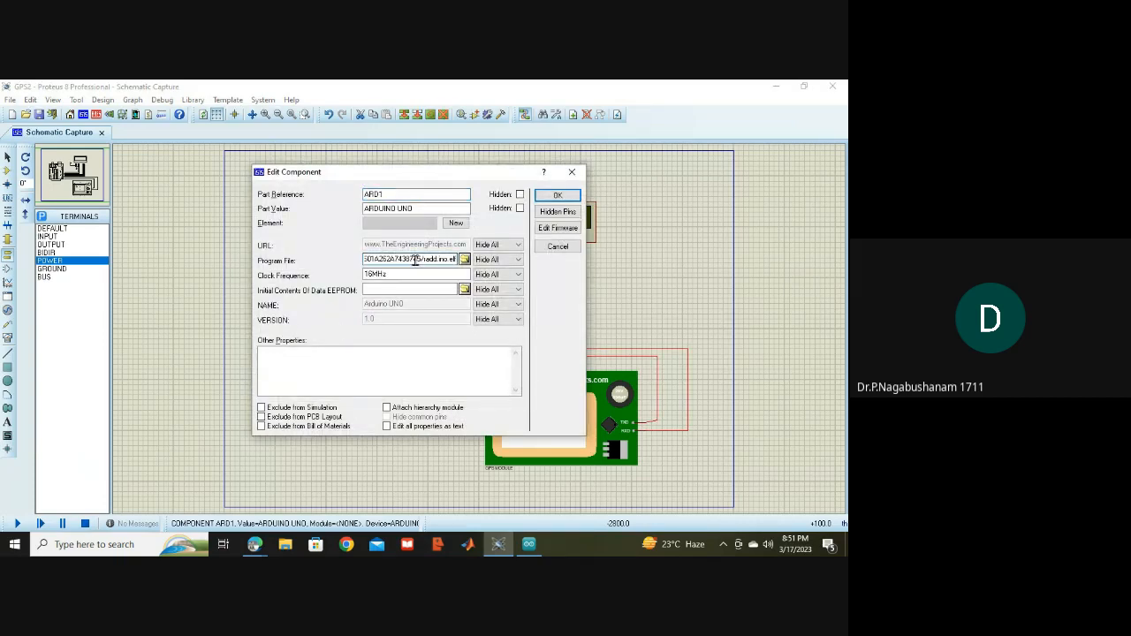
pyautogui.click(555, 196)
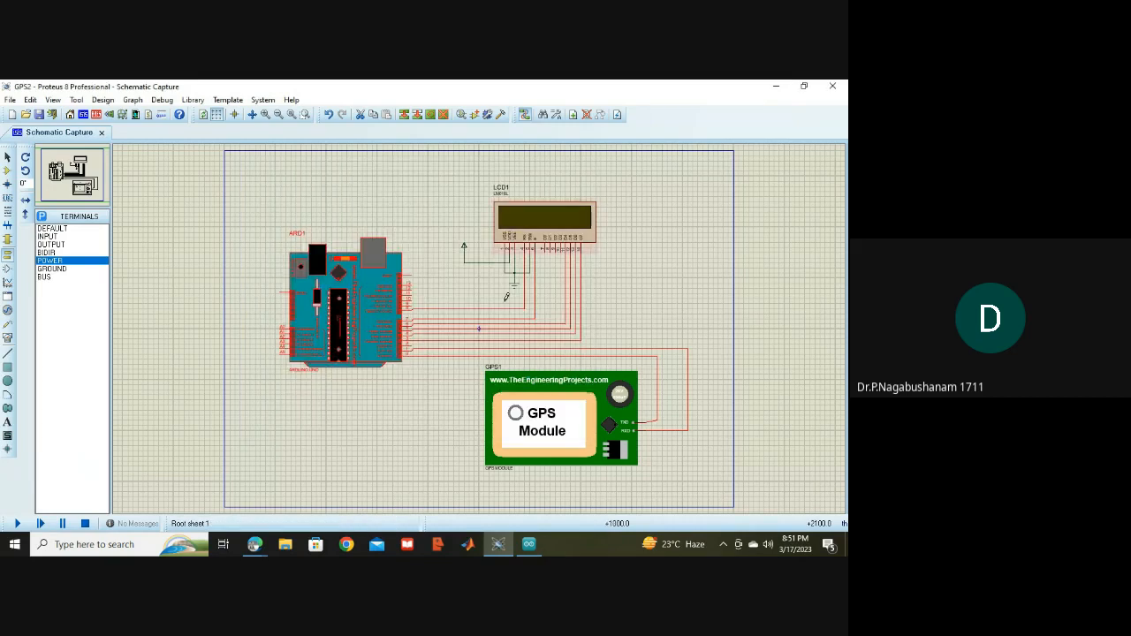
# Set the GPS module's program file to GpsTEP.HEX from C:\ProgramData\Labcenter Electronics\Proteus 8 Professional\LIBRARY
pyautogui.doubleClick(543, 420)
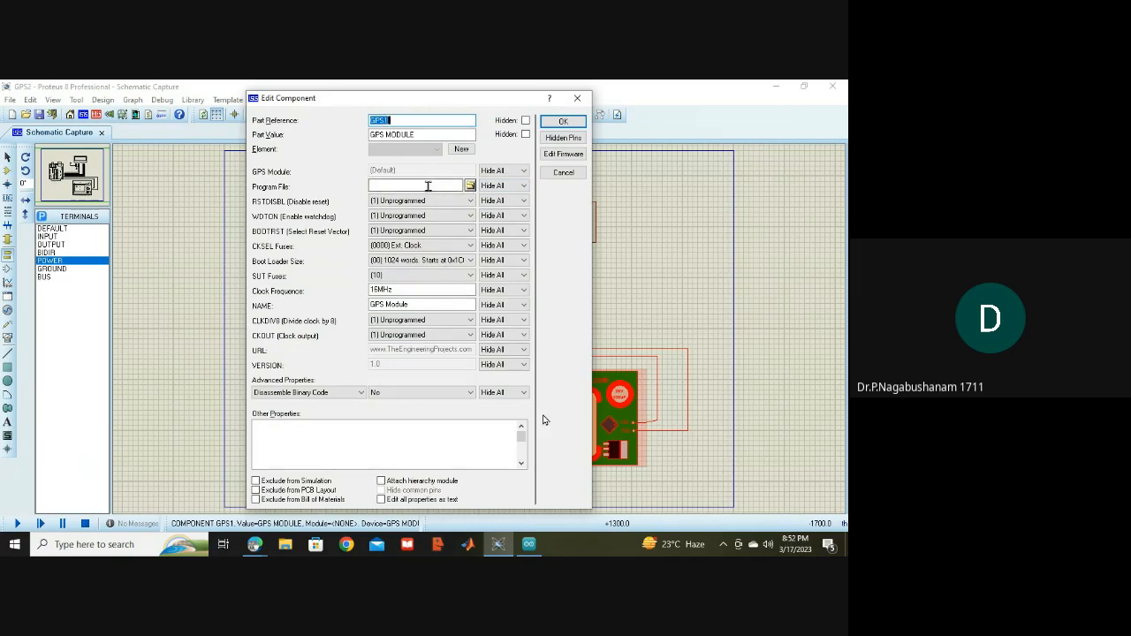
pyautogui.click(469, 186)
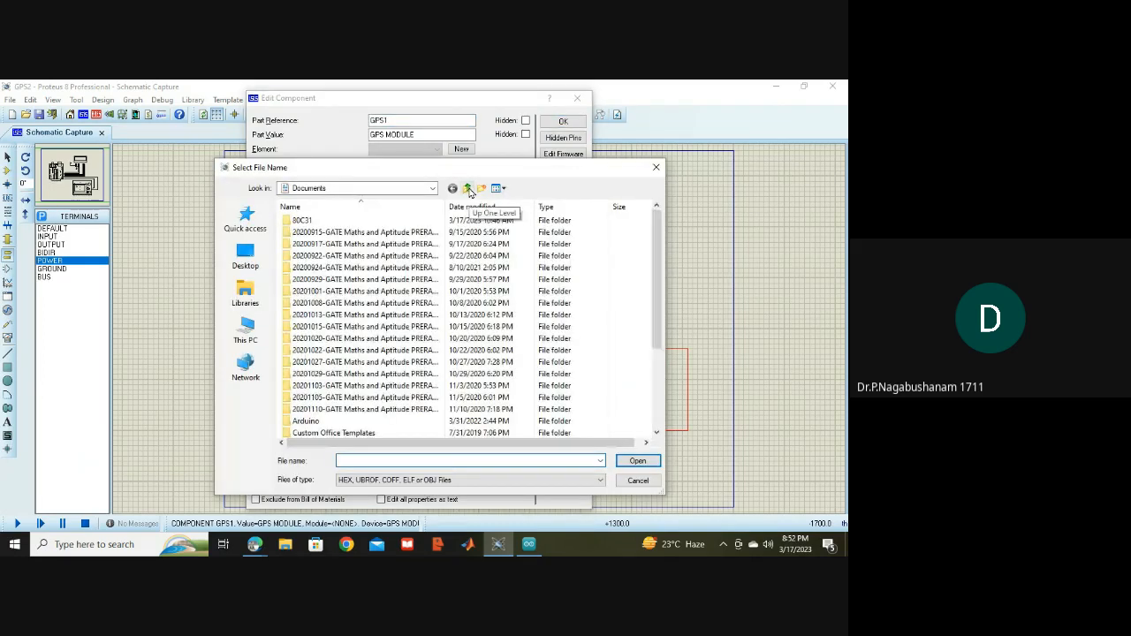
pyautogui.click(253, 330)
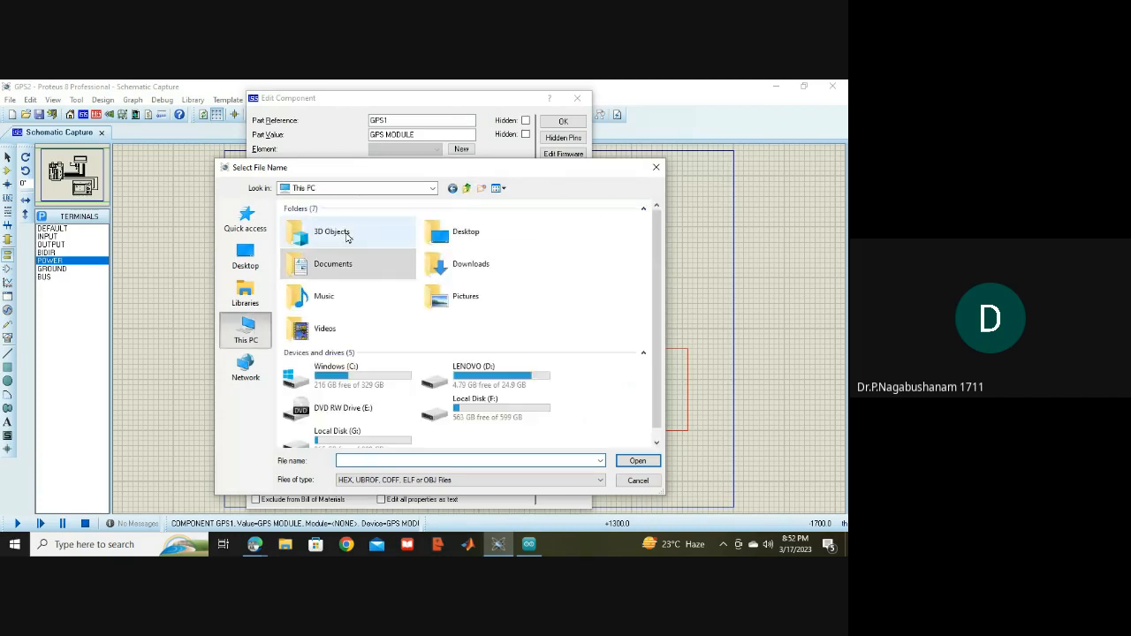
pyautogui.doubleClick(383, 384)
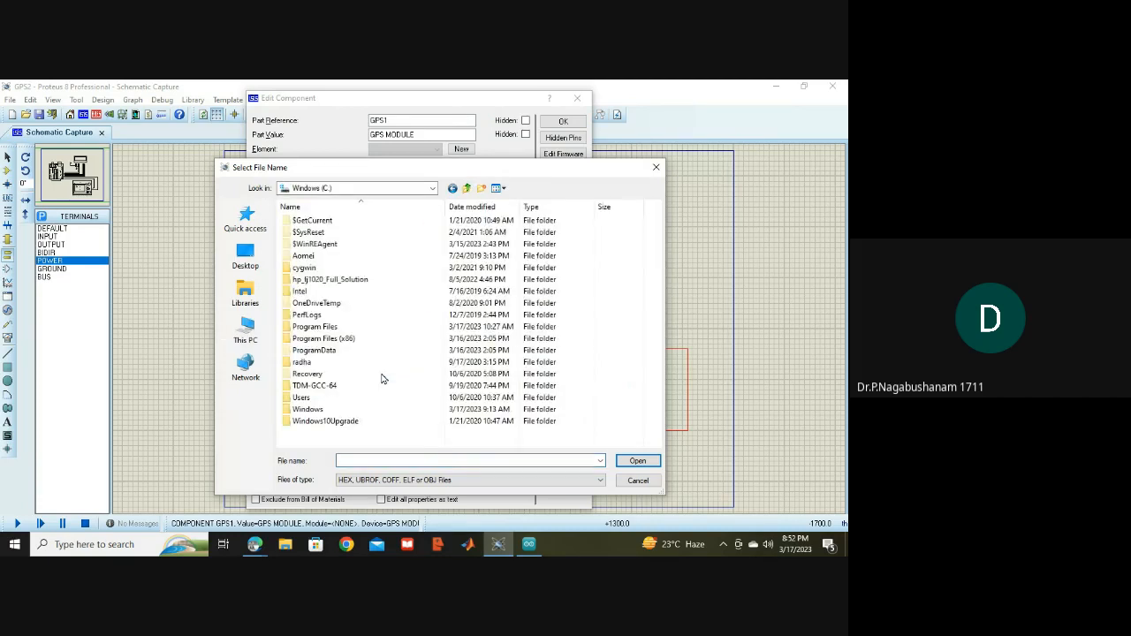
pyautogui.doubleClick(344, 353)
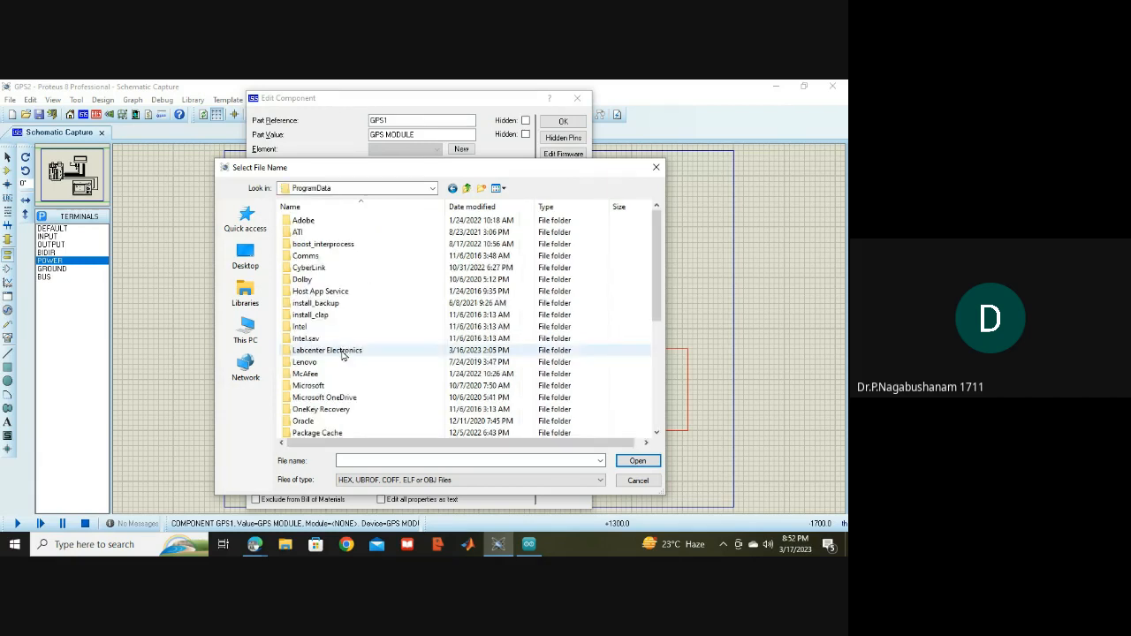
pyautogui.click(344, 353)
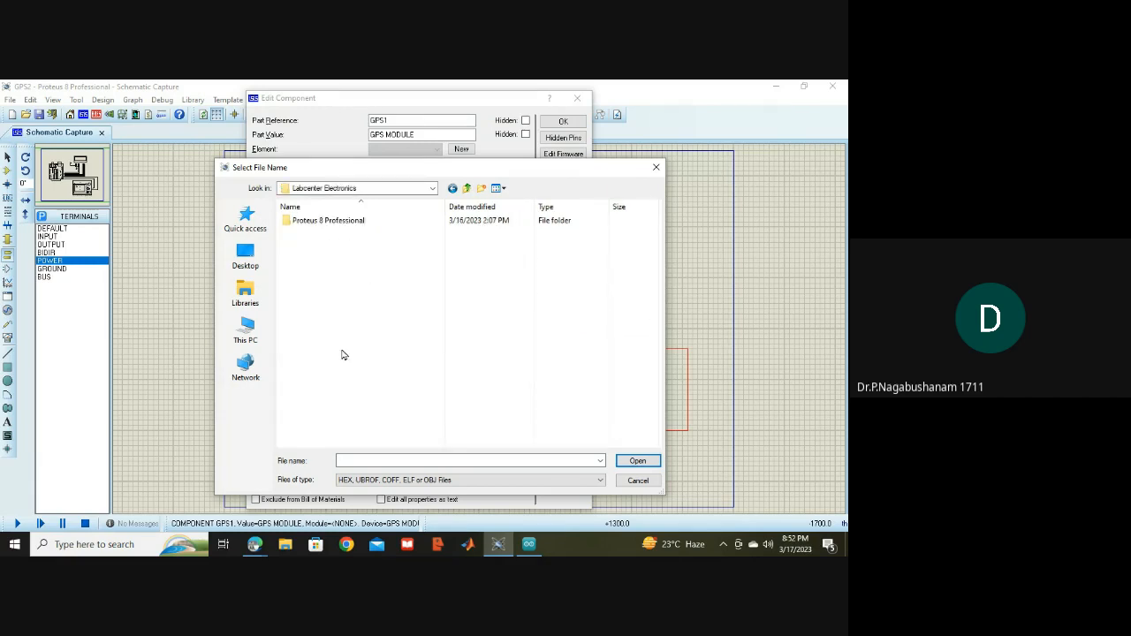
pyautogui.doubleClick(315, 221)
pyautogui.doubleClick(315, 245)
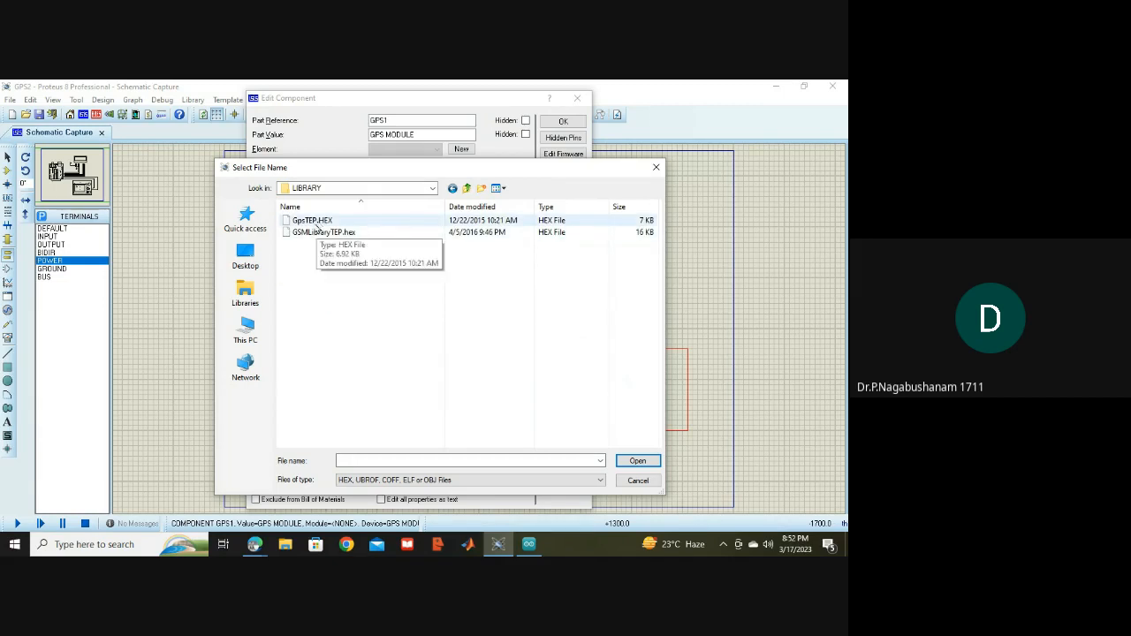
pyautogui.doubleClick(315, 221)
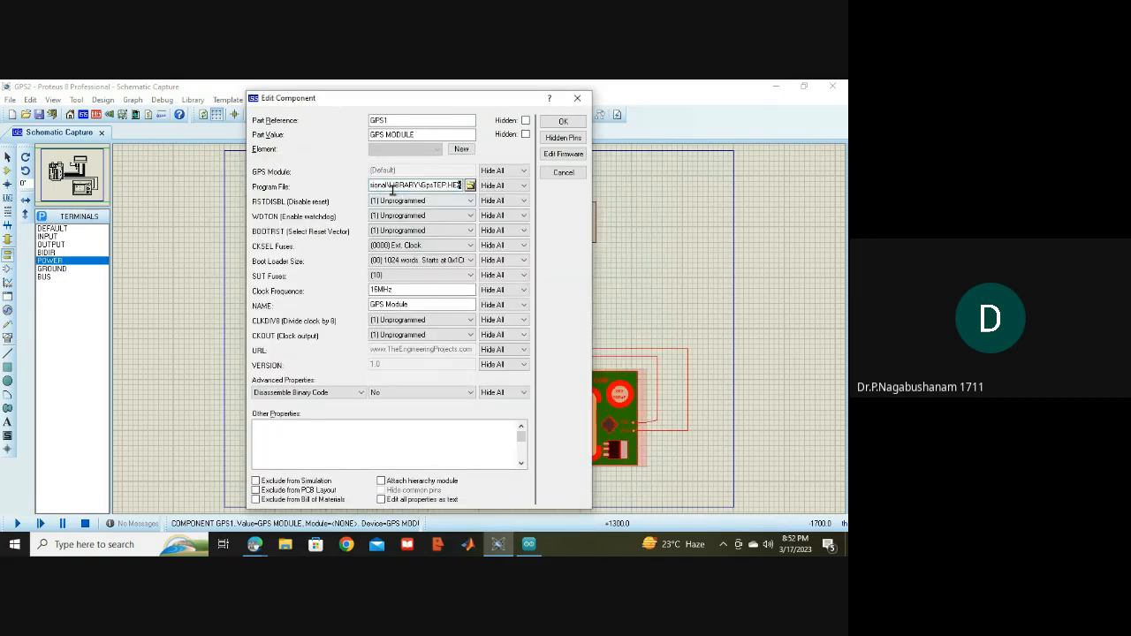
pyautogui.click(563, 122)
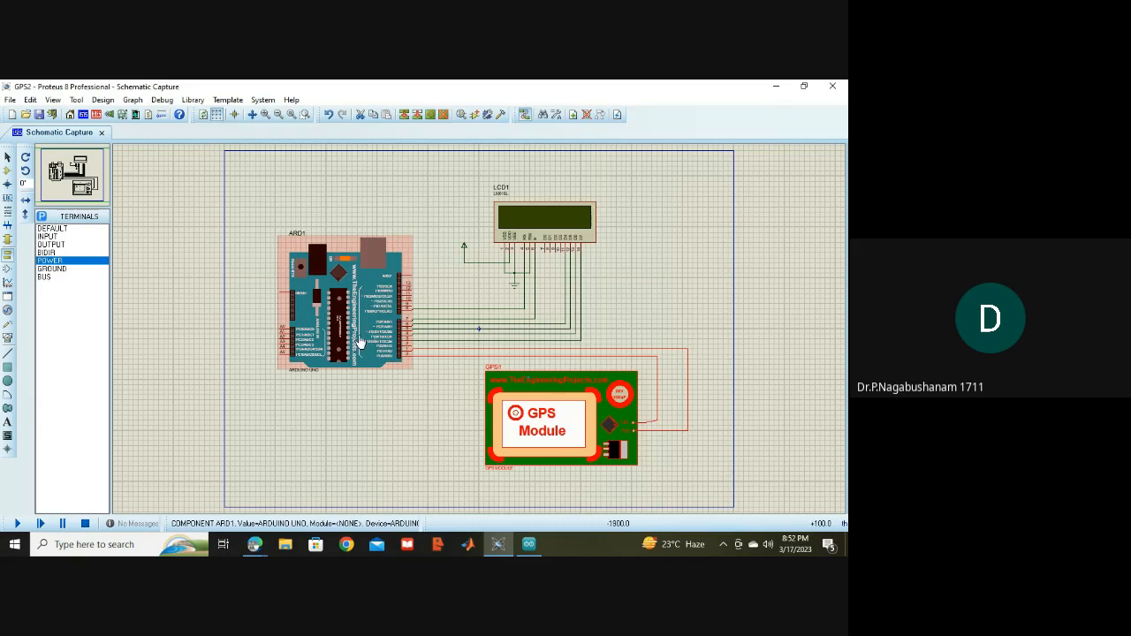
# Run the simulation to check the latitude and longitude output on the LCD, and stop it
pyautogui.click(18, 524)
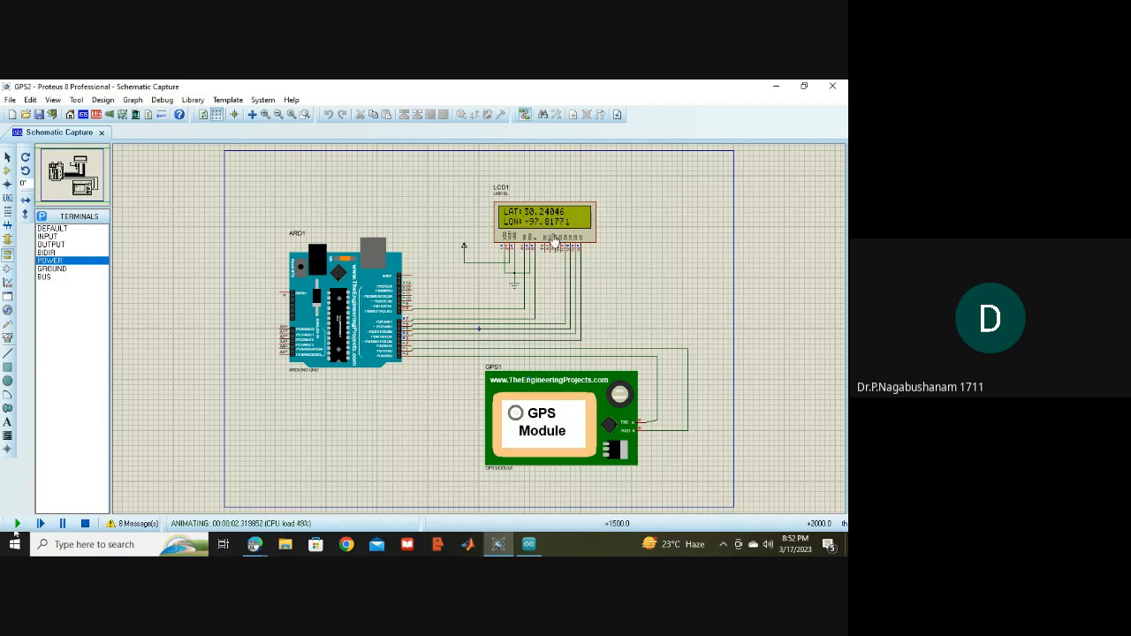
pyautogui.click(530, 424)
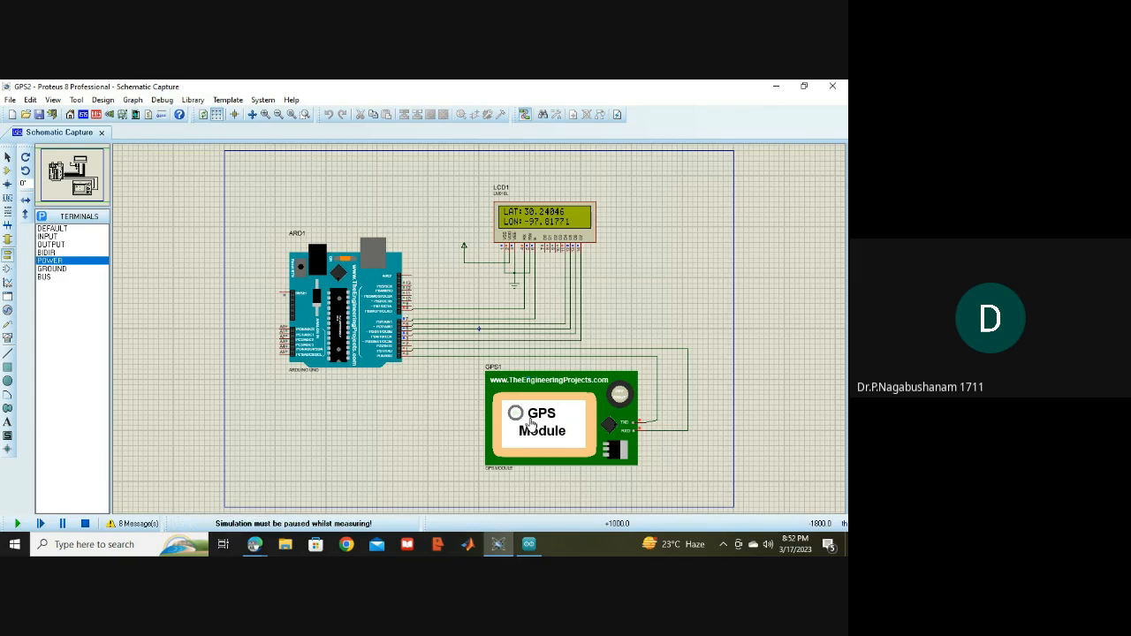
pyautogui.click(85, 525)
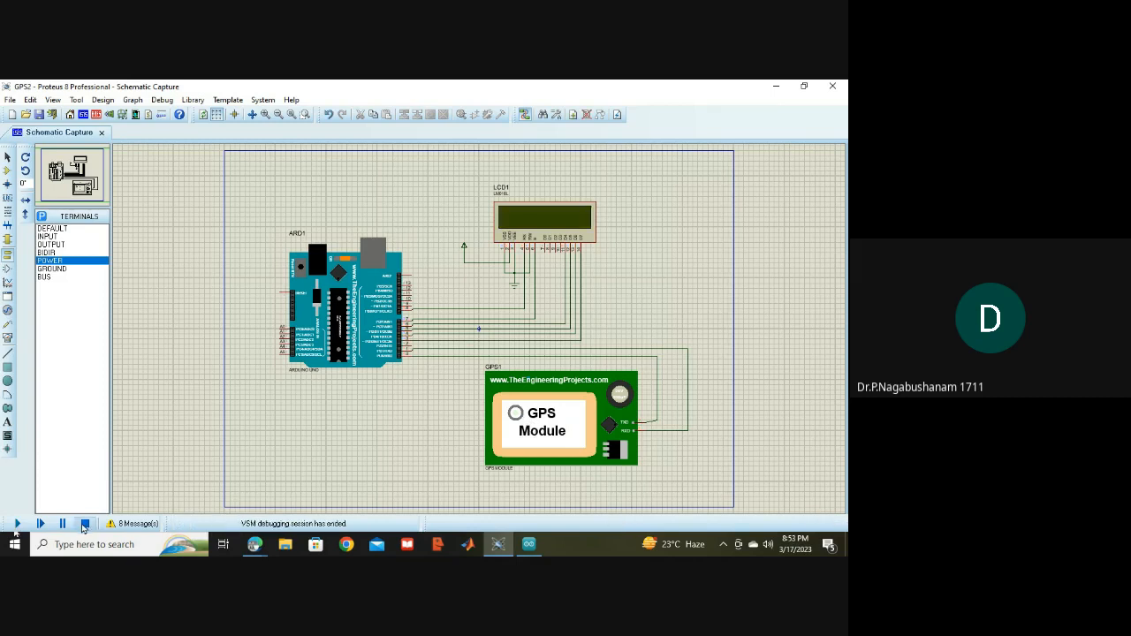
# Open the GPS module's component properties to check its assigned program file, and close them
pyautogui.click(527, 440)
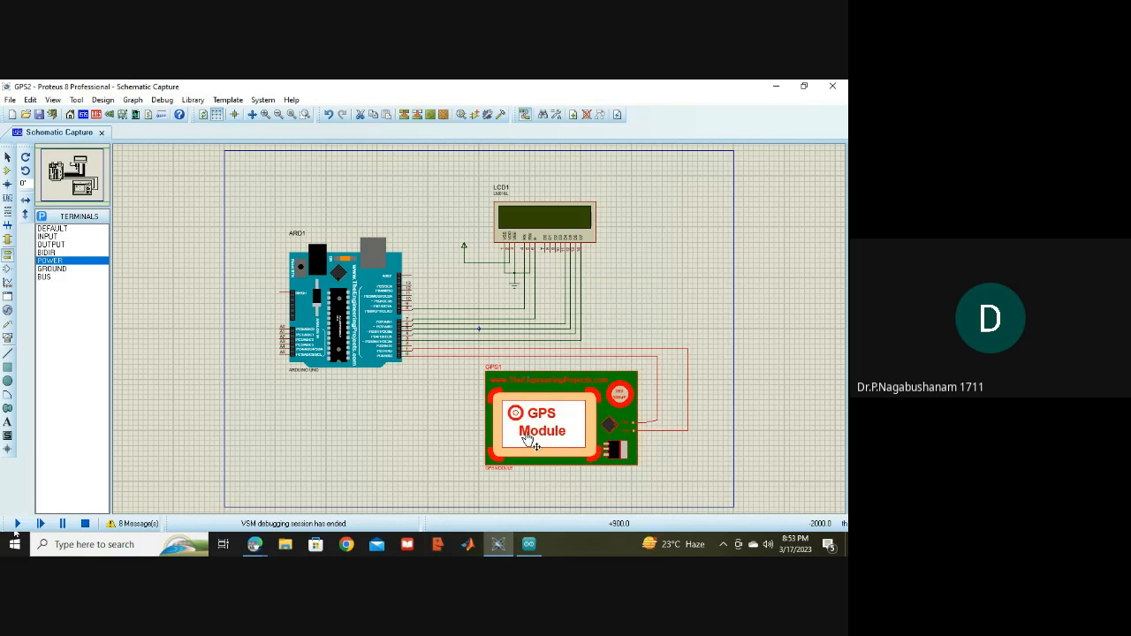
pyautogui.doubleClick(530, 440)
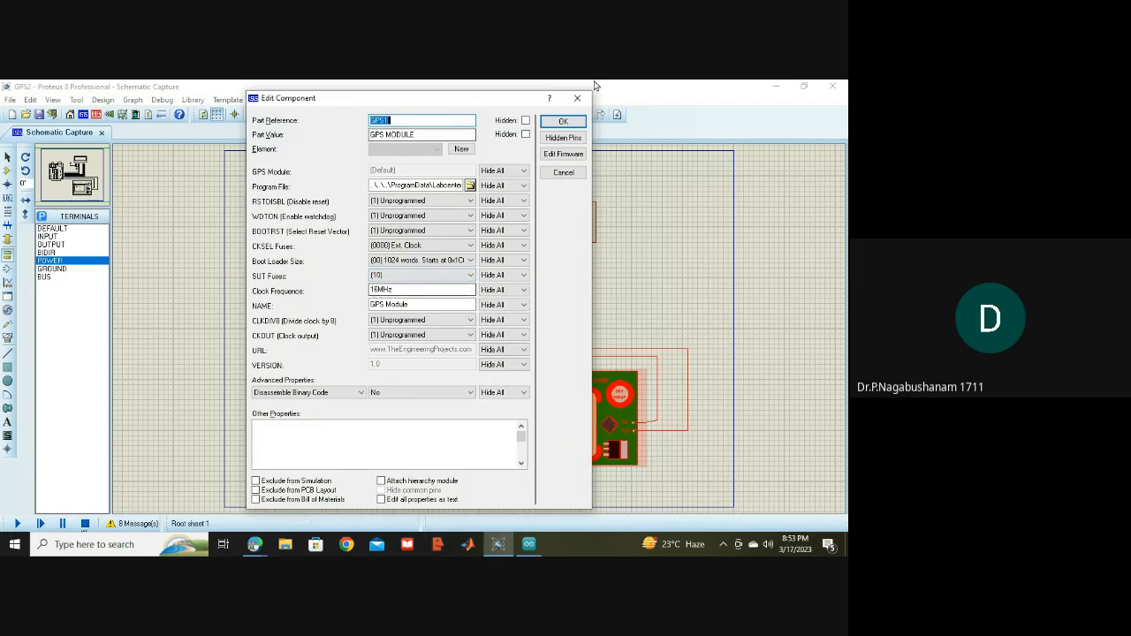
pyautogui.click(563, 121)
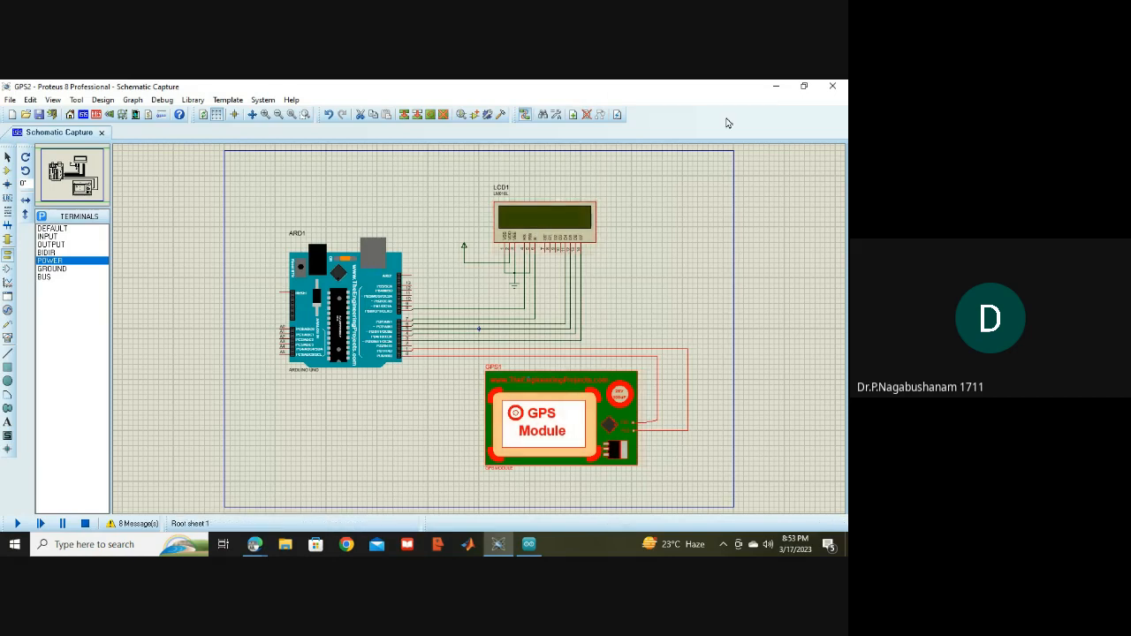
# Minimize Proteus and the Arduino IDE, switch to the Google Meet page in the browser and choose to stay in the call
pyautogui.click(775, 90)
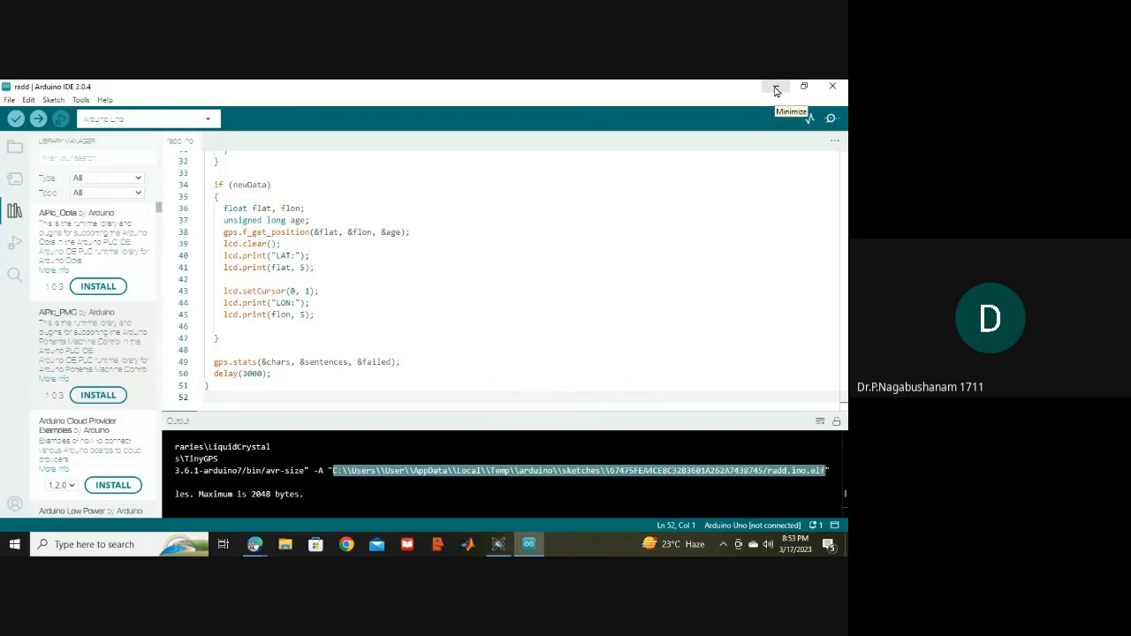
pyautogui.click(775, 90)
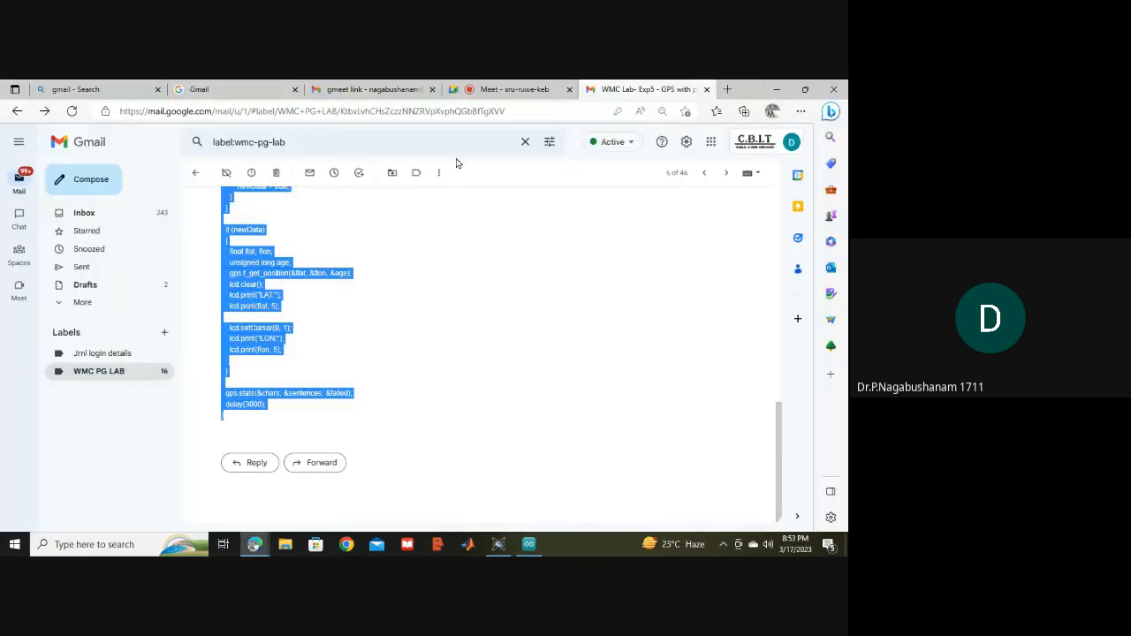
pyautogui.click(485, 89)
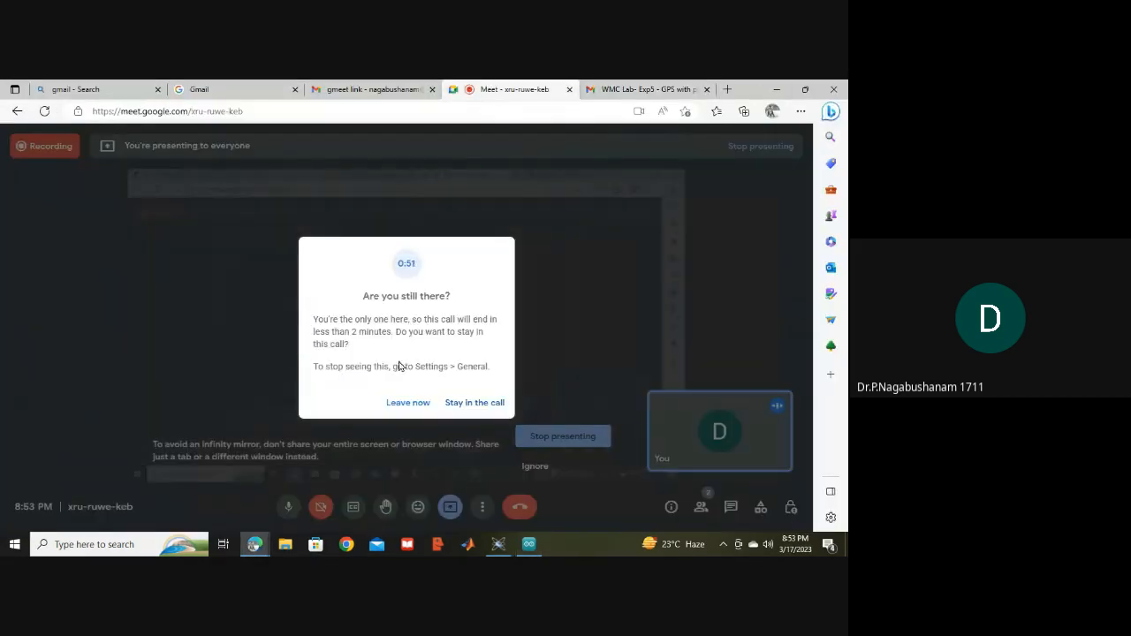
pyautogui.click(460, 402)
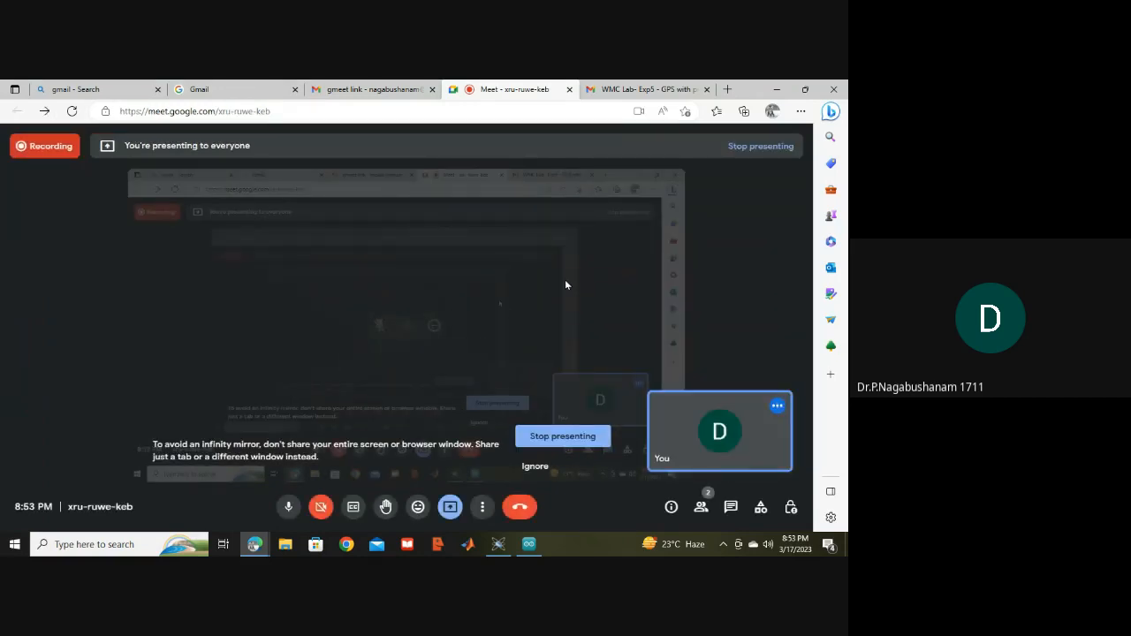
# Open the meeting's recording settings and request to stop the recording
pyautogui.click(483, 510)
pyautogui.click(520, 201)
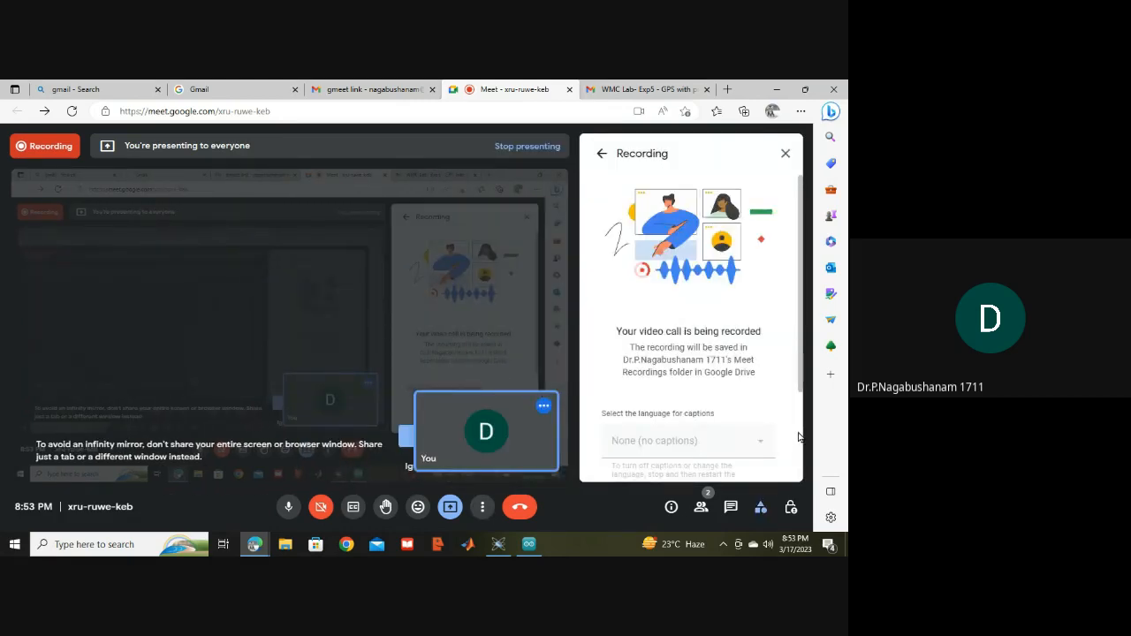
pyautogui.scroll(-3, 798, 437)
pyautogui.click(708, 427)
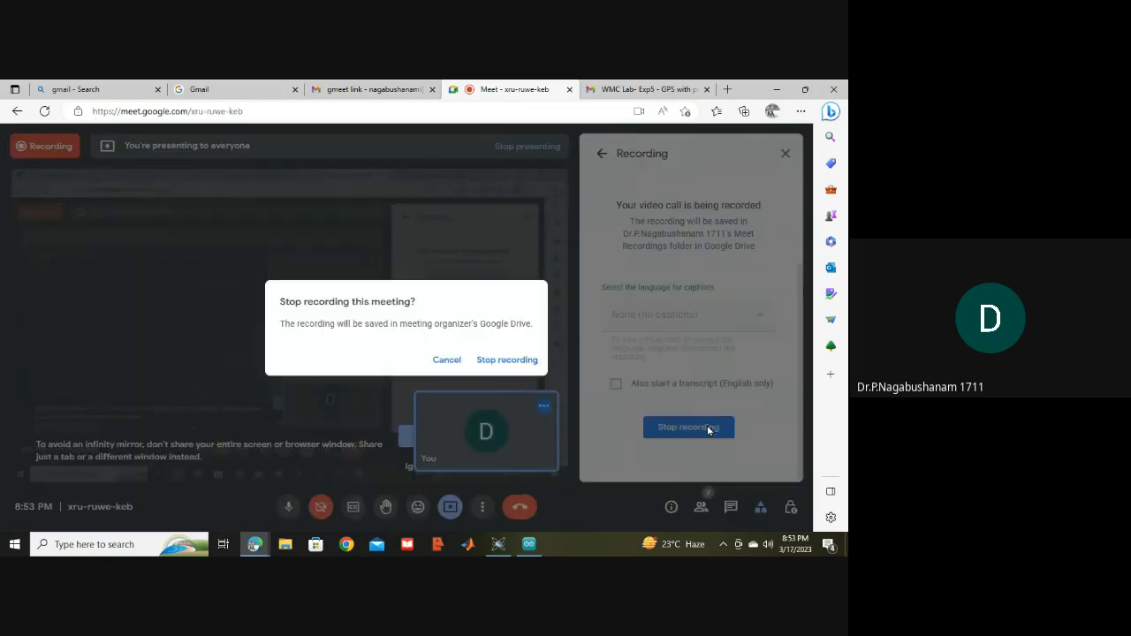